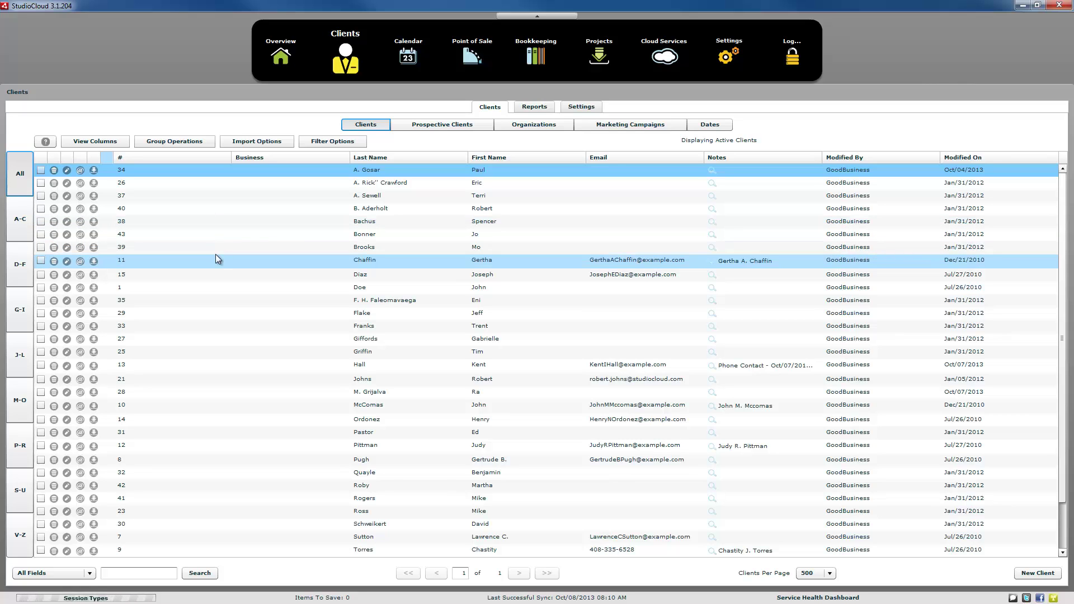
- Select the top client and look over the View Columns list without changing it
left_click(125, 169)
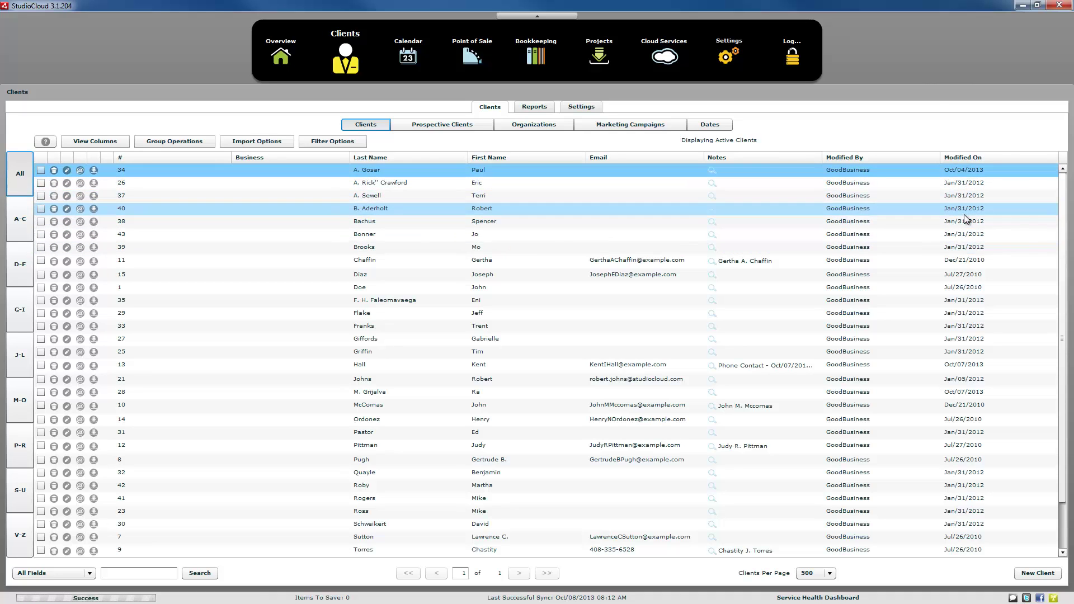
left_click(115, 143)
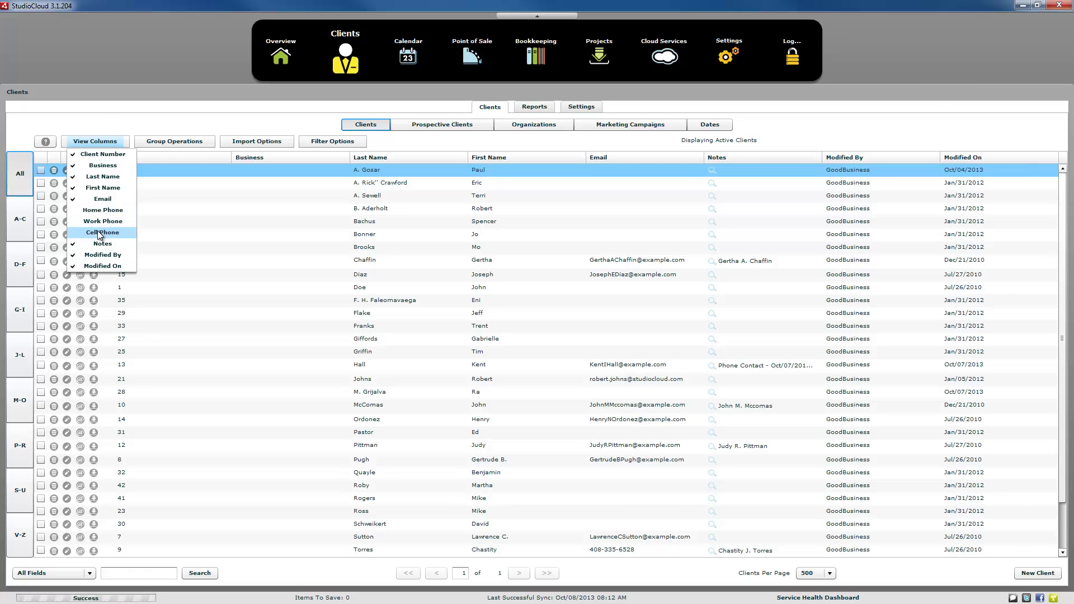
left_click(417, 145)
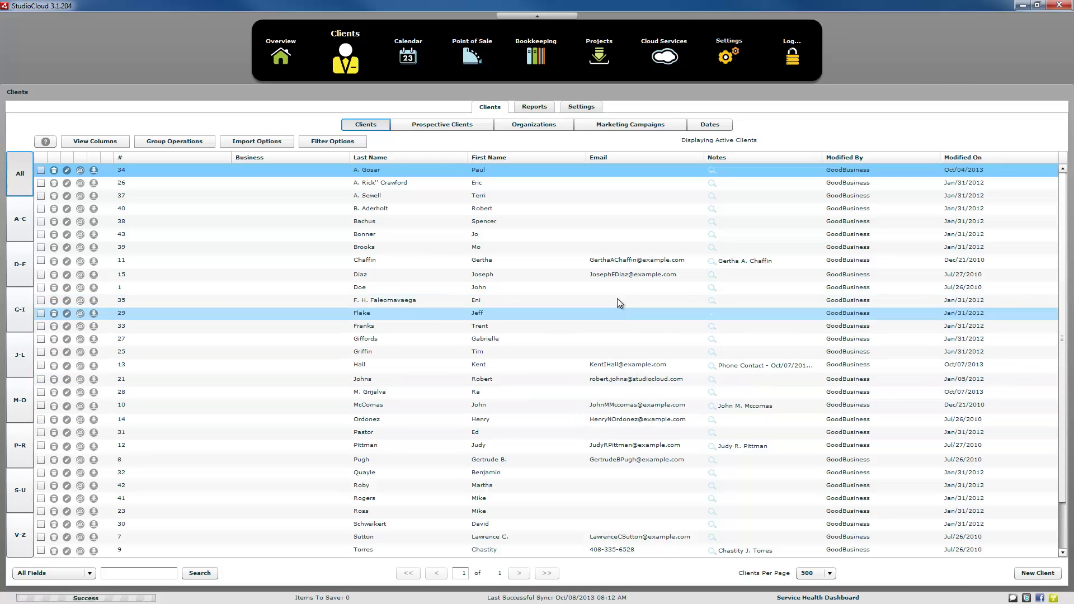
- Recheck View Columns unchanged, then view the notes and tags of the Newly Married client
left_click(83, 143)
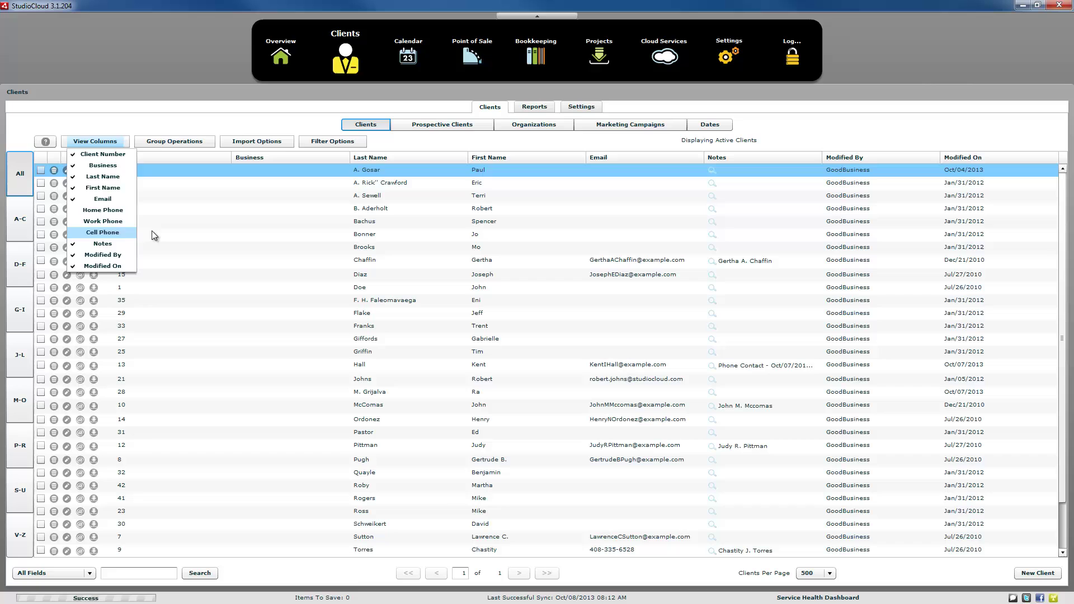
left_click(95, 141)
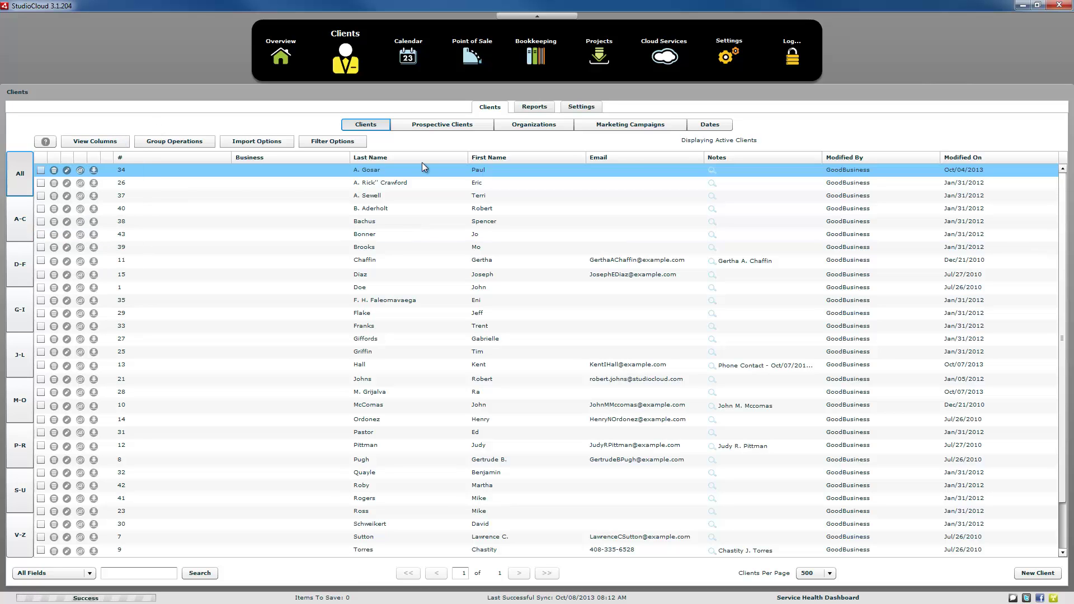
left_click(714, 261)
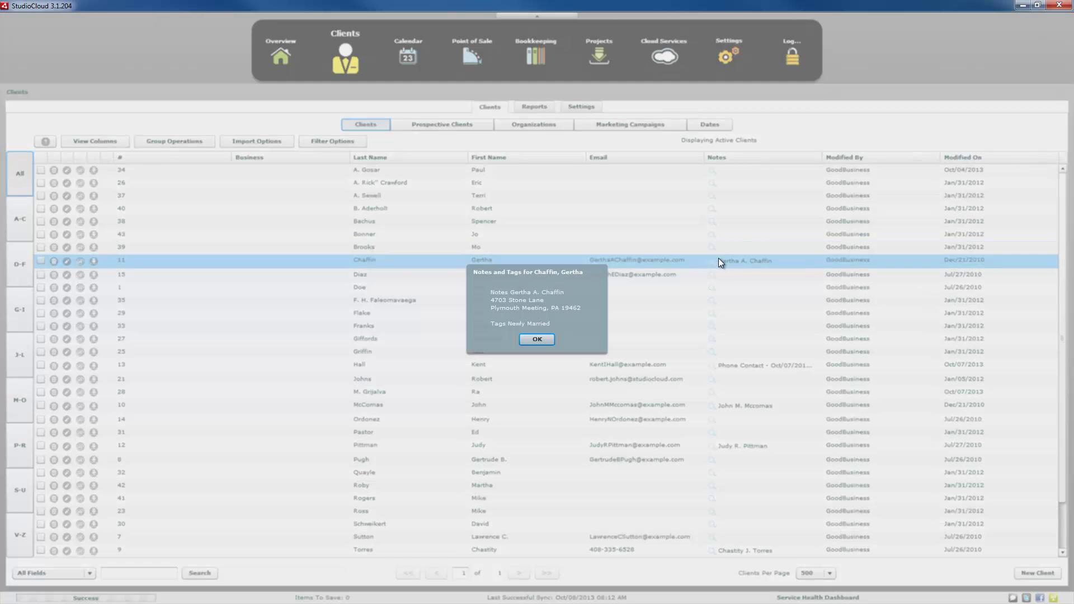
- Close the notes window, check the Sports Lover client's notes, and review View Columns unchanged
left_click(536, 338)
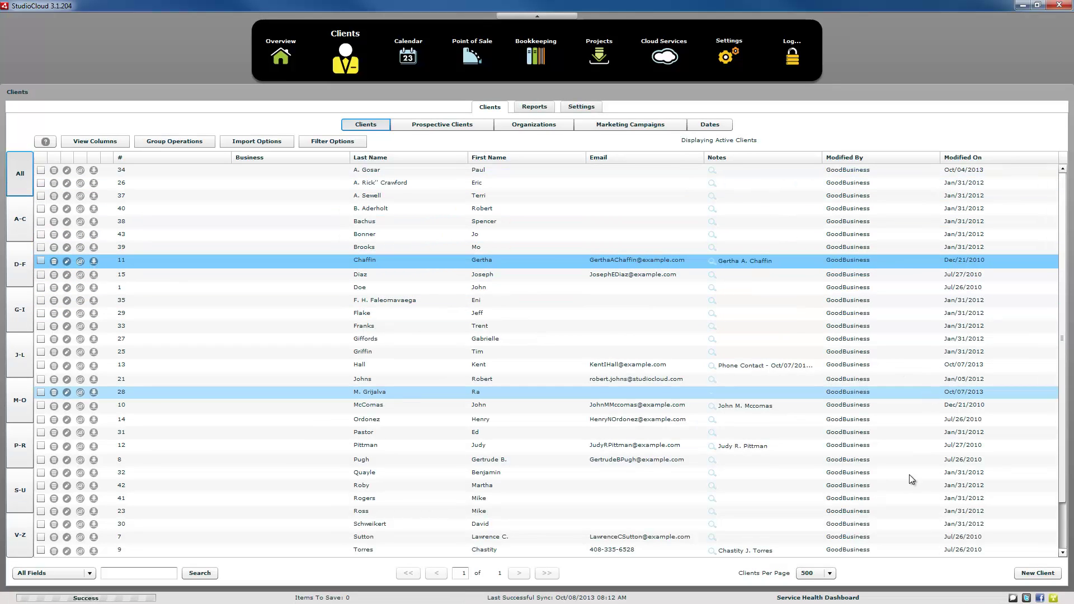
left_click(712, 300)
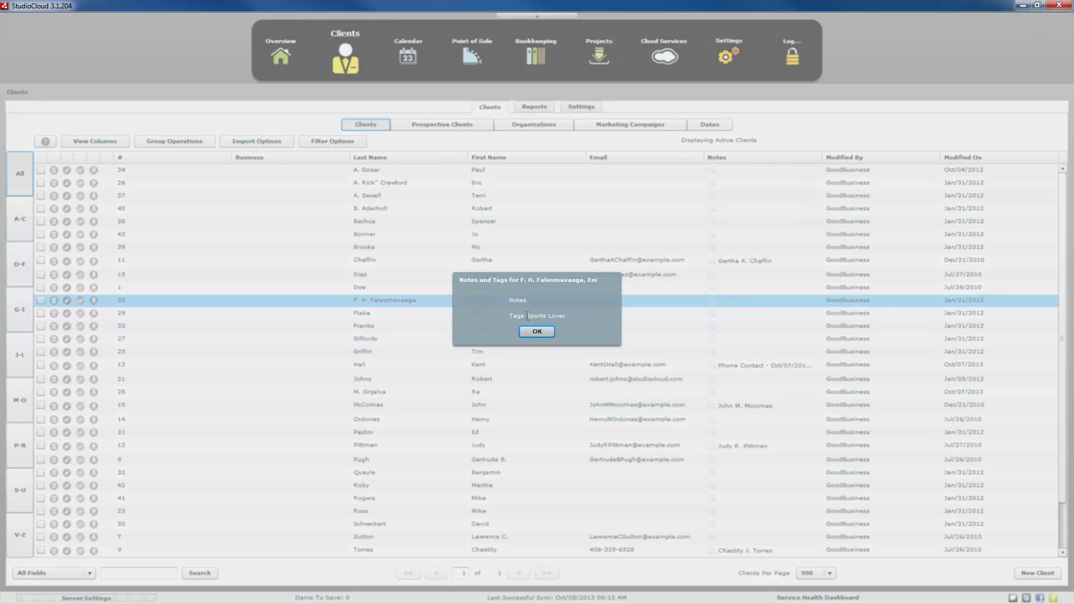
left_click(537, 331)
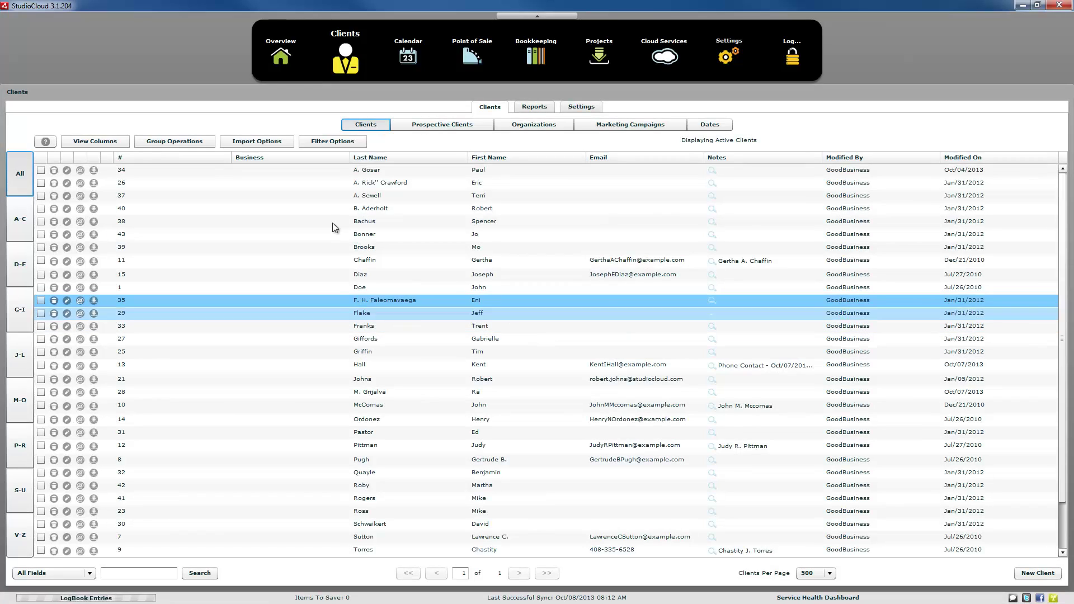
left_click(111, 143)
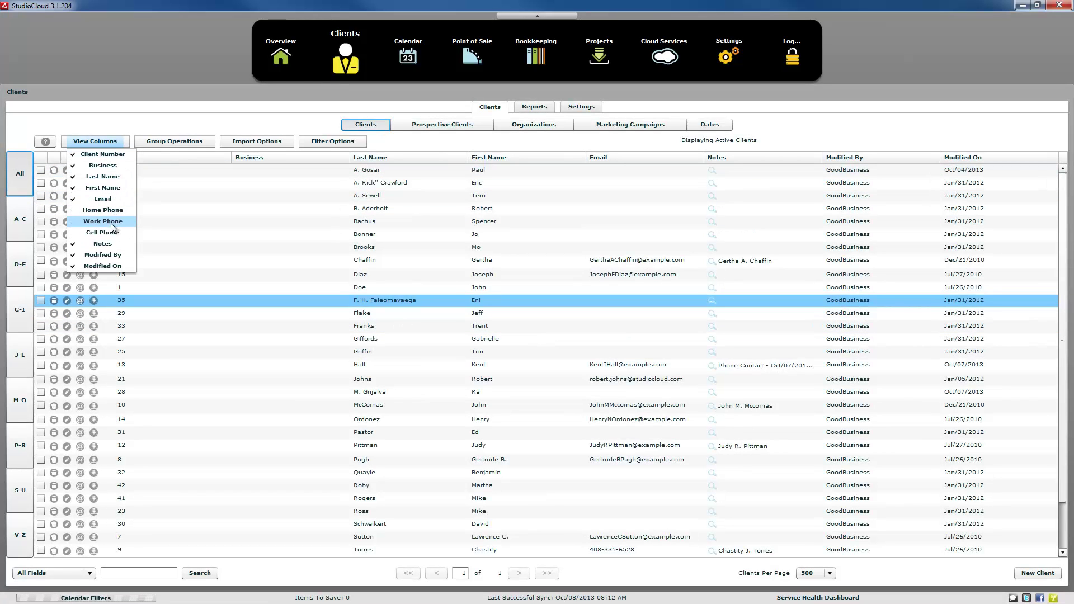
left_click(110, 118)
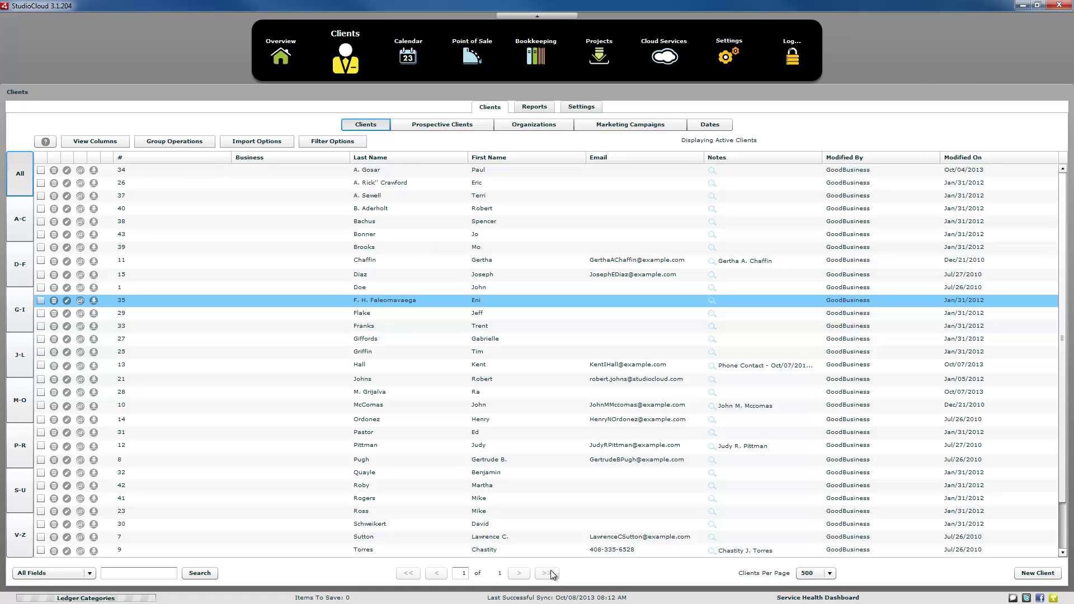
- Change the Clients Per Page setting from 500 to 50
left_click(805, 574)
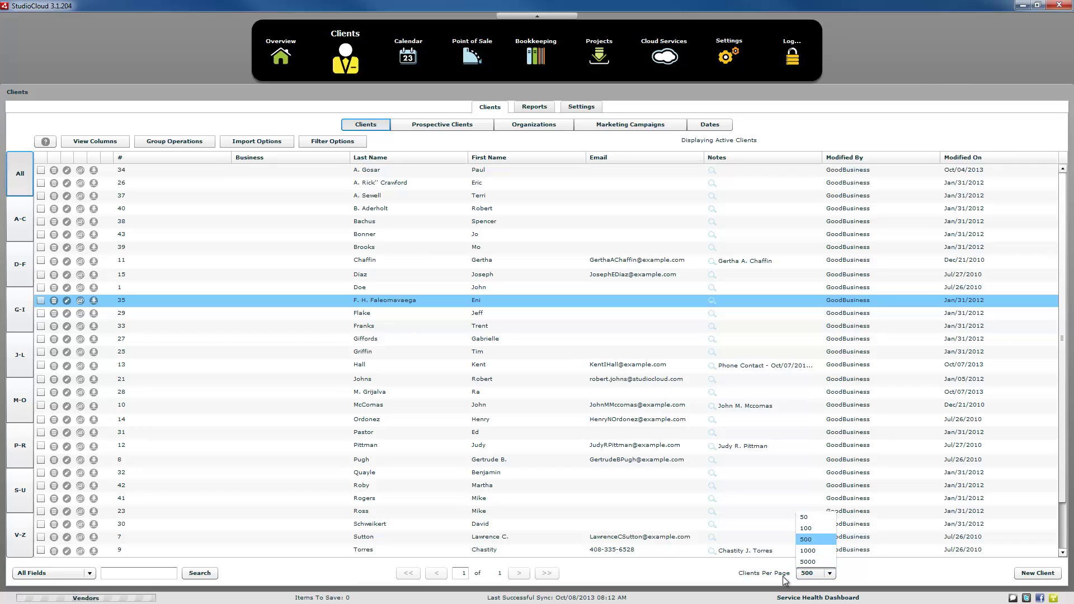
left_click(806, 517)
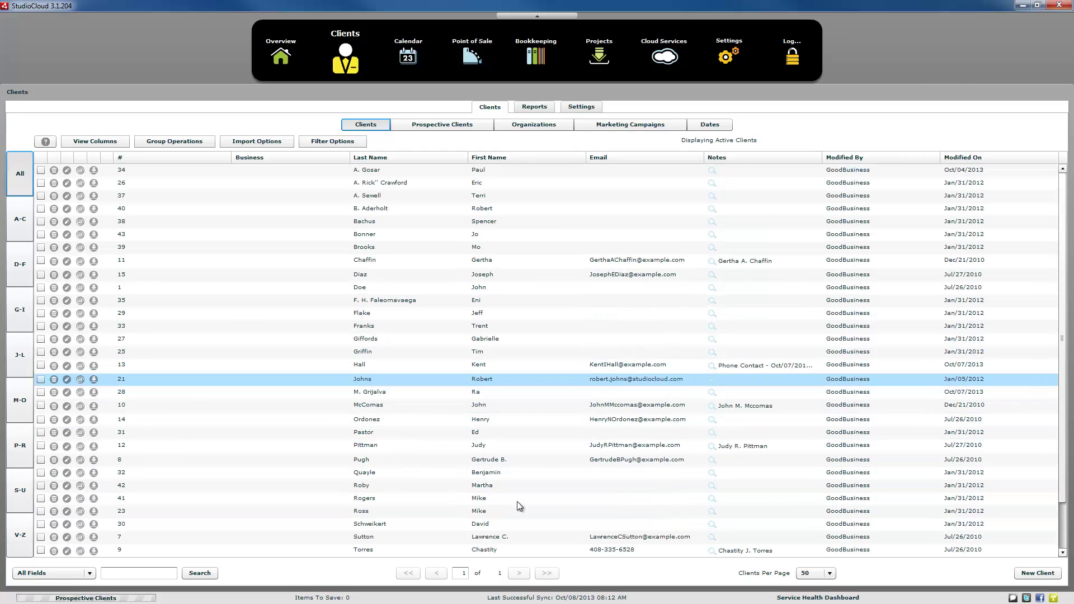
left_click(806, 573)
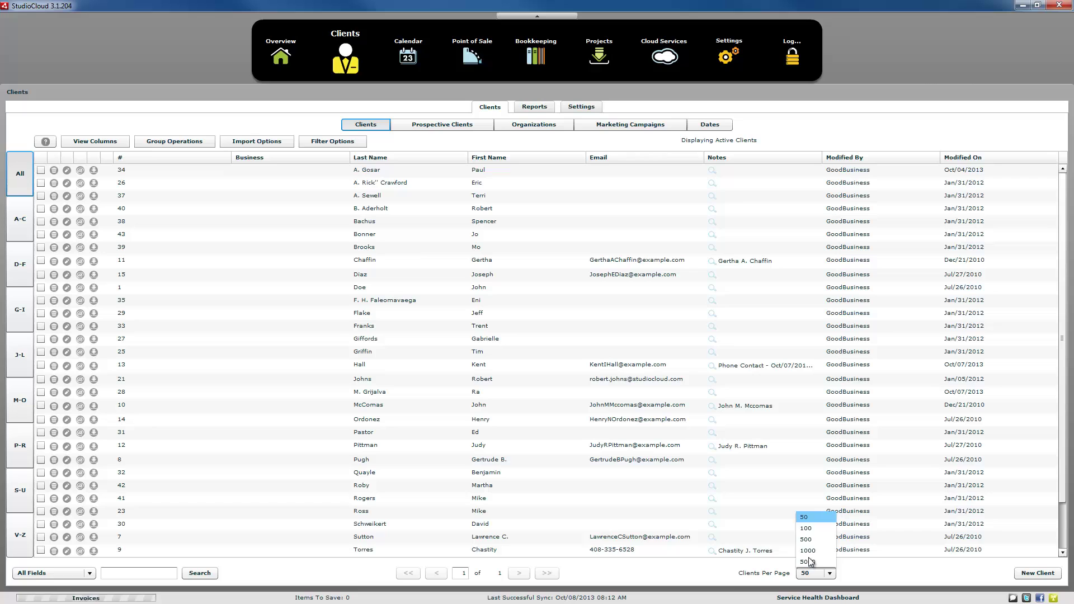
left_click(733, 579)
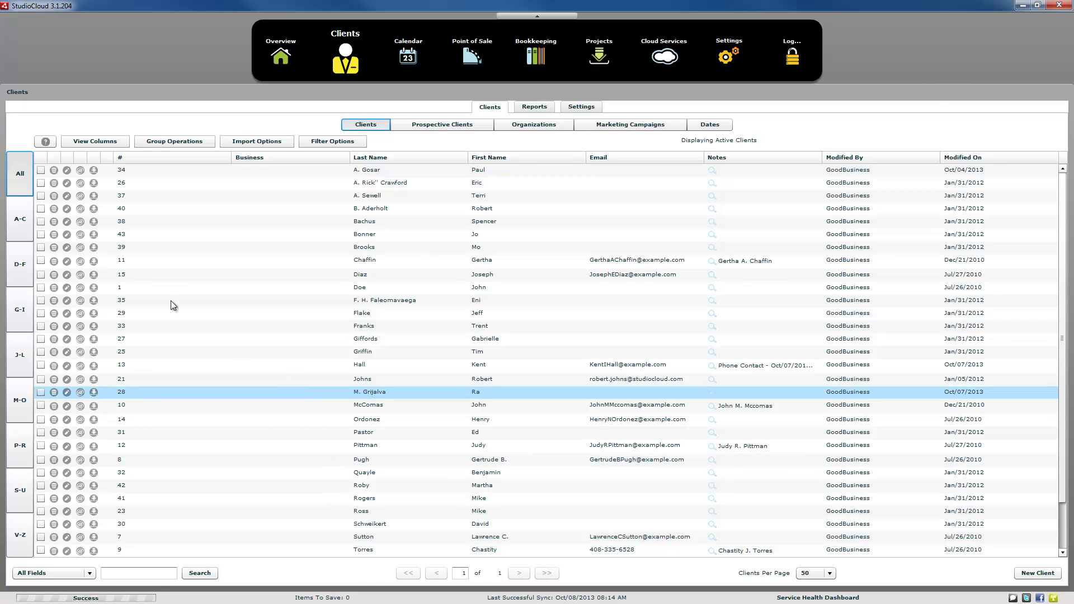
- Browse the A-C and D-F last-name tabs, then return to all active clients
left_click(23, 217)
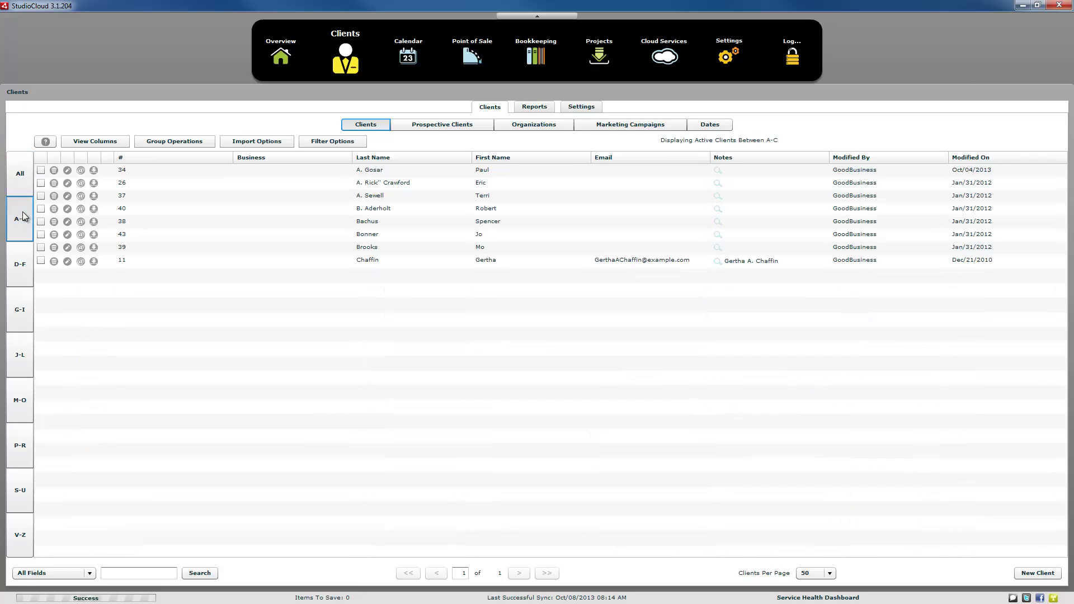
left_click(25, 270)
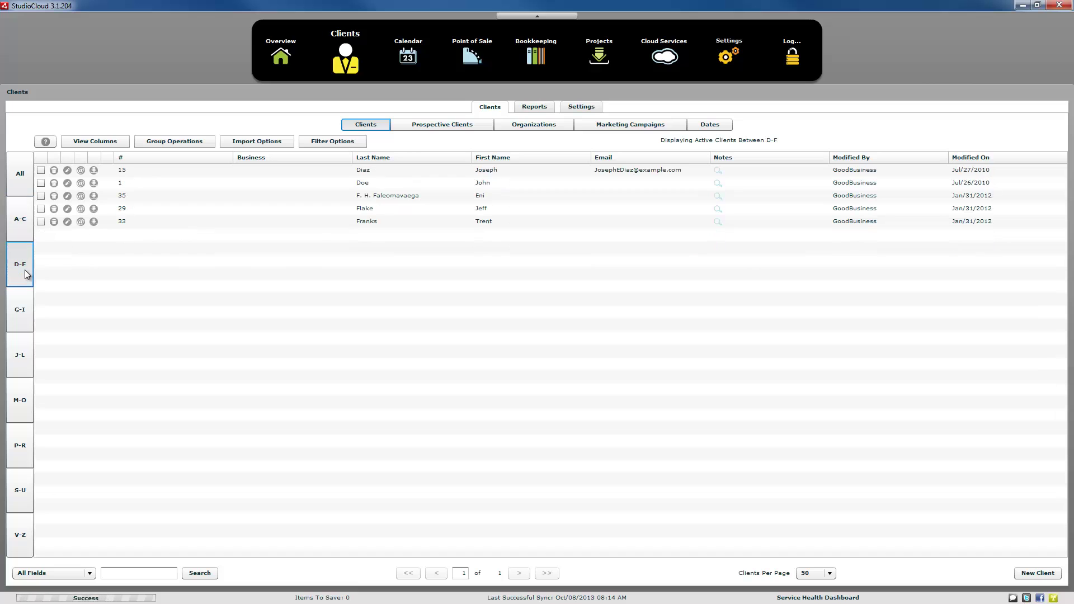
left_click(24, 232)
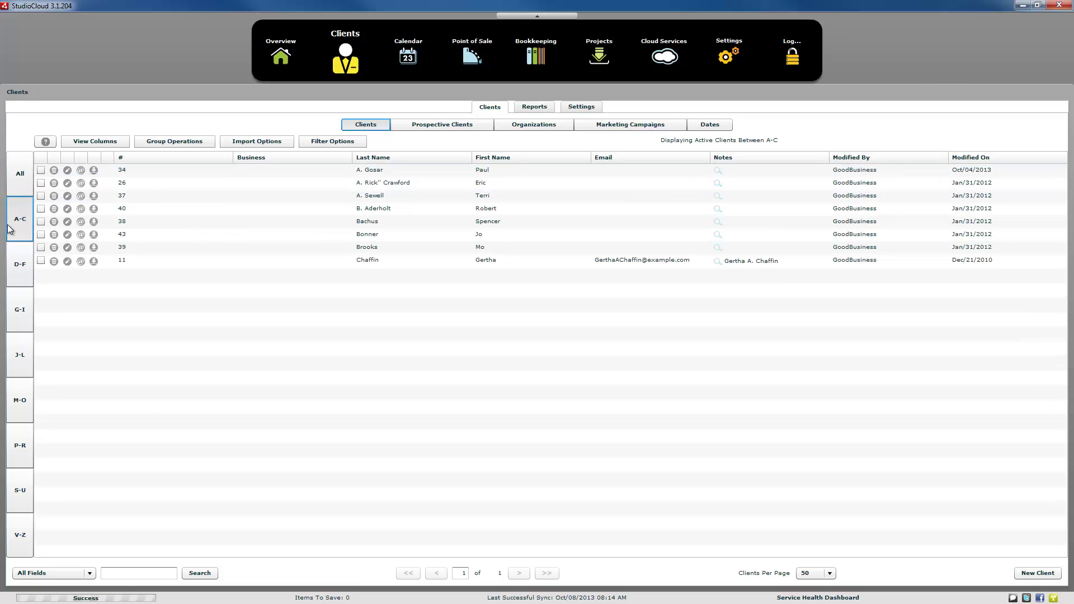
left_click(26, 270)
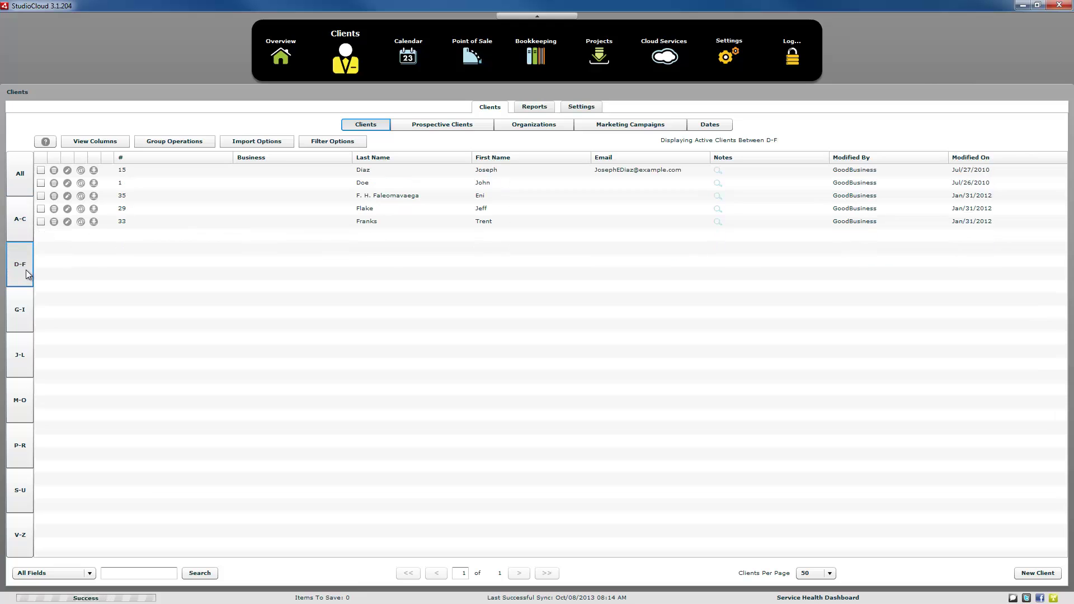
left_click(20, 193)
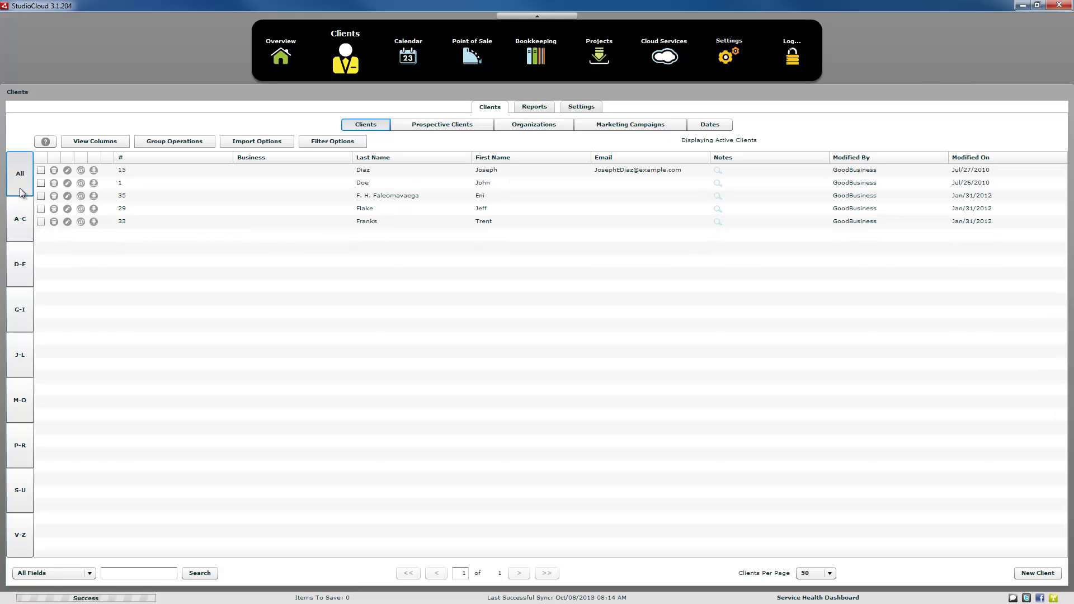
- Search the client list for 'Hall', then clear it using the A-C and All tabs
left_click(120, 575)
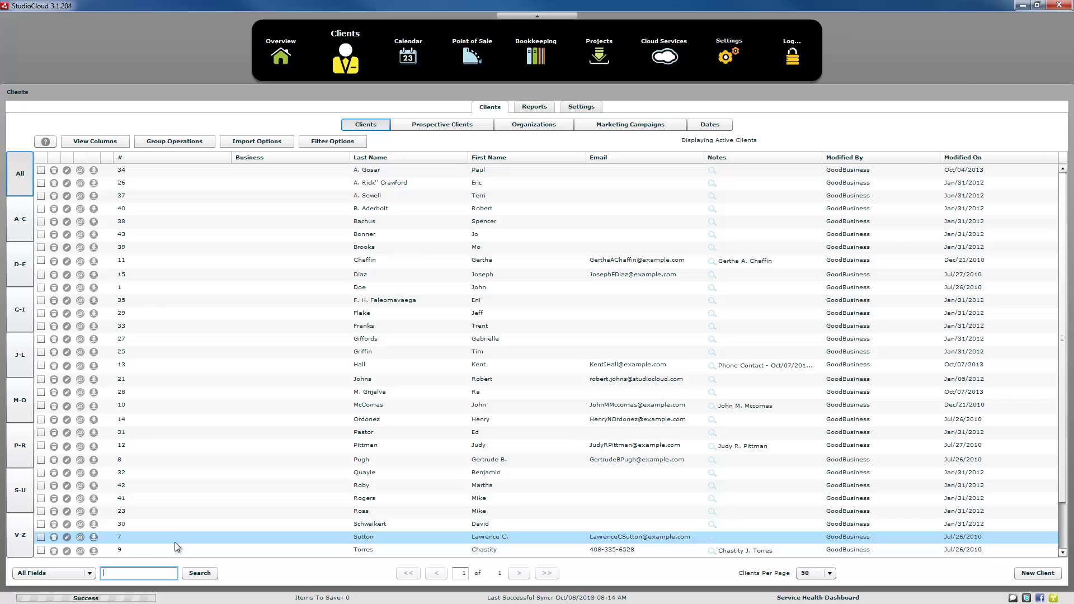
type("Ha")
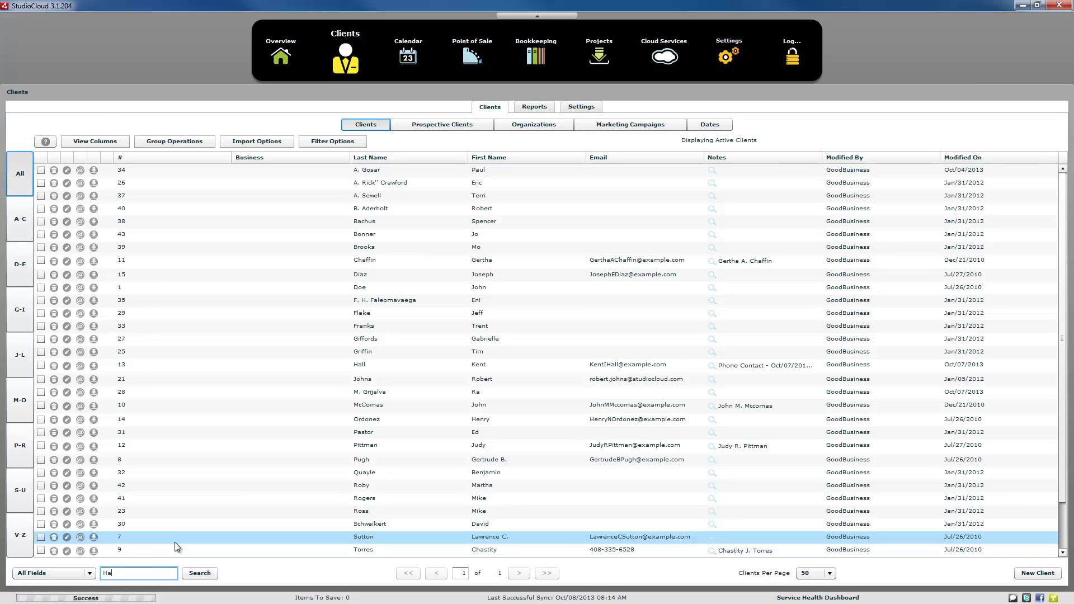
type("ll")
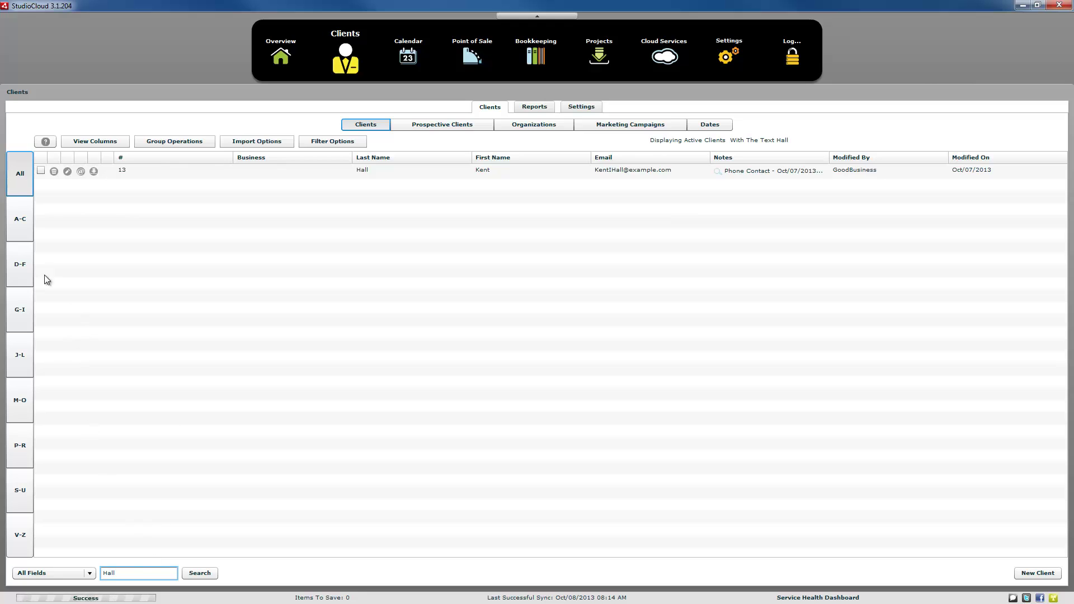
left_click(17, 231)
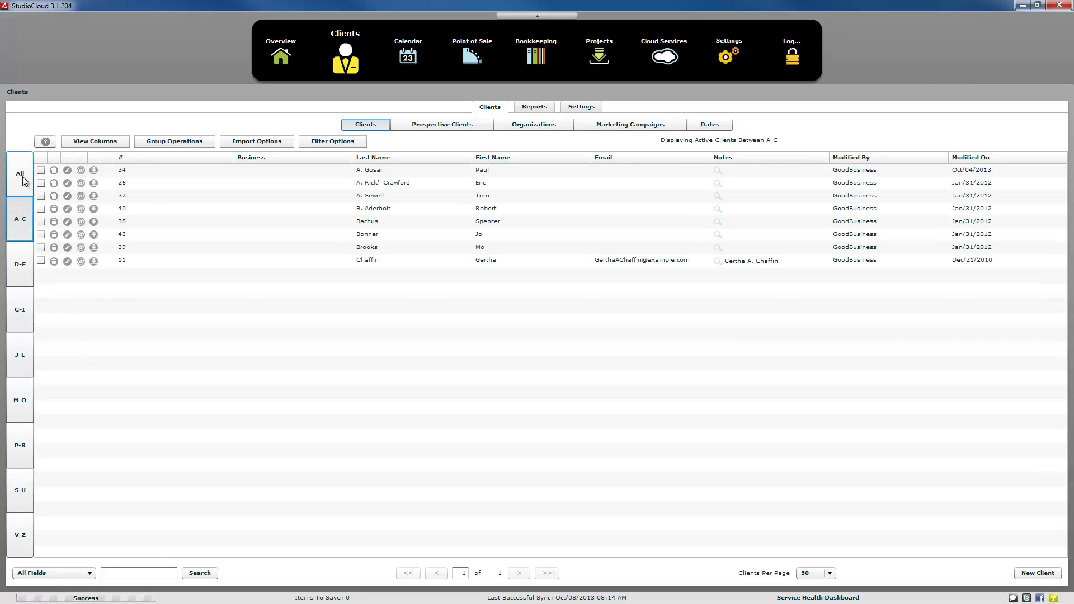
left_click(22, 178)
- Step through the A-C, D-F and G-I tabs and back to all active clients
left_click(17, 220)
left_click(20, 264)
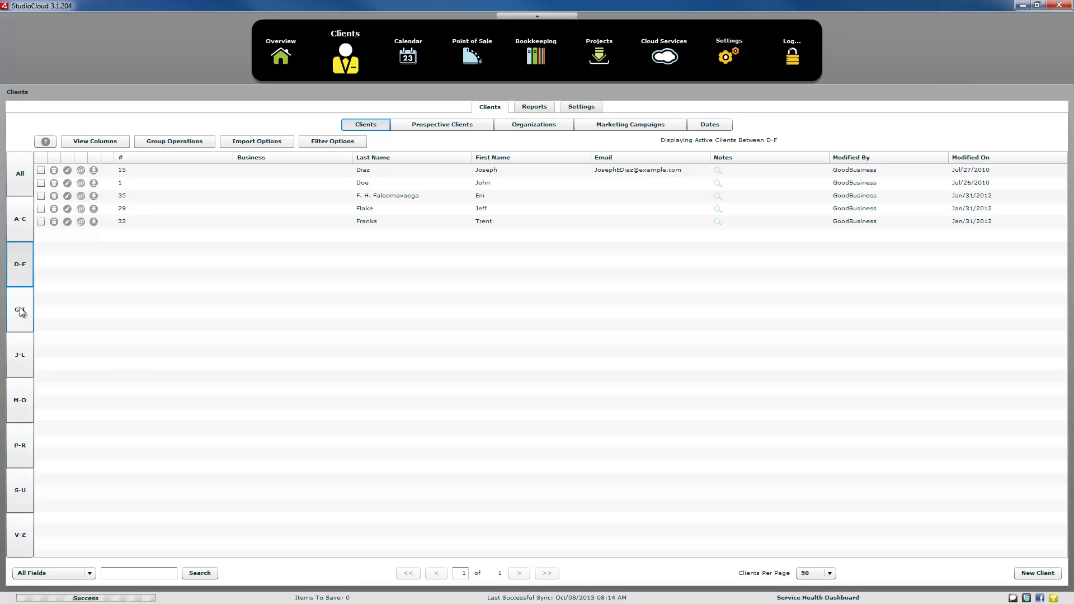
left_click(20, 311)
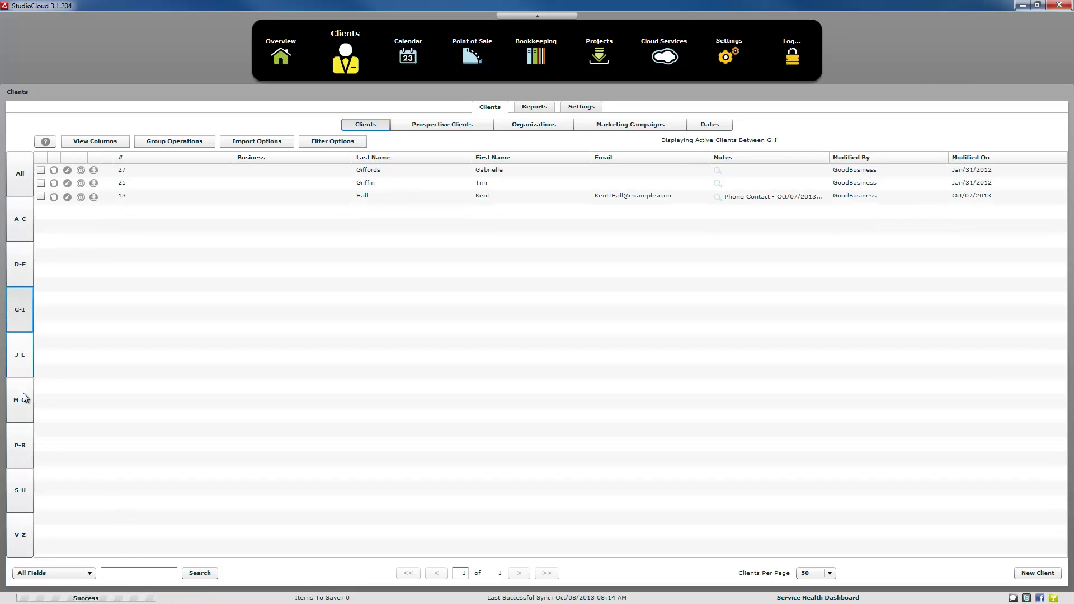
left_click(19, 265)
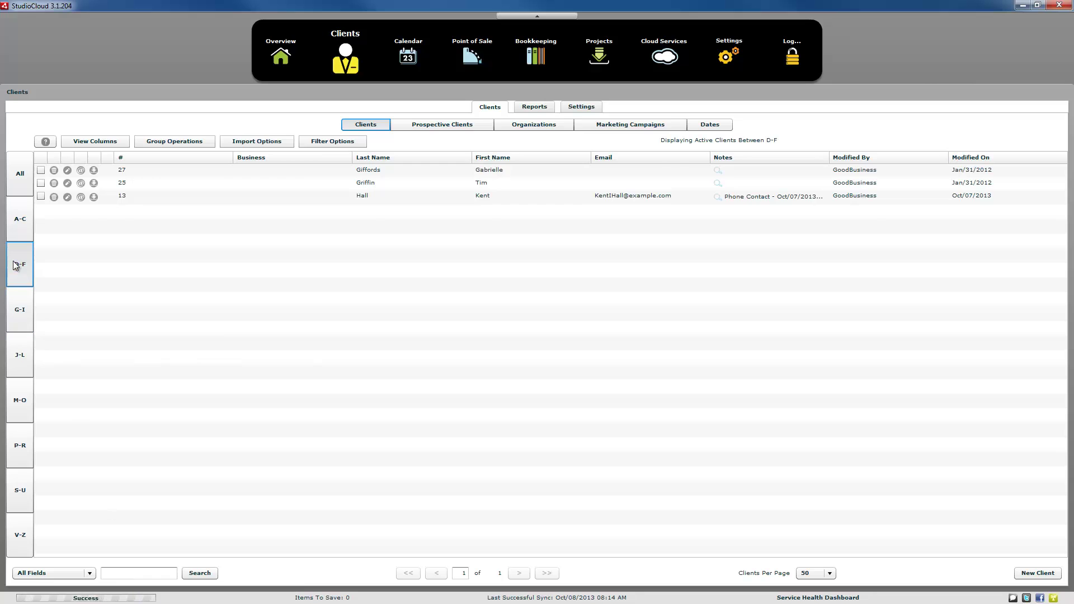
left_click(18, 221)
left_click(19, 178)
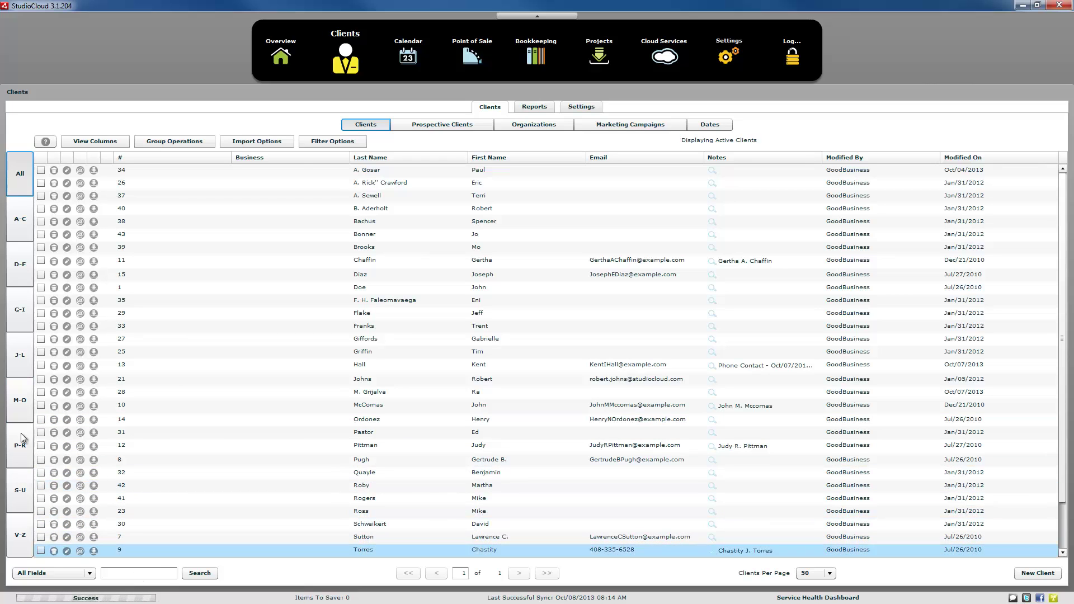
left_click(90, 574)
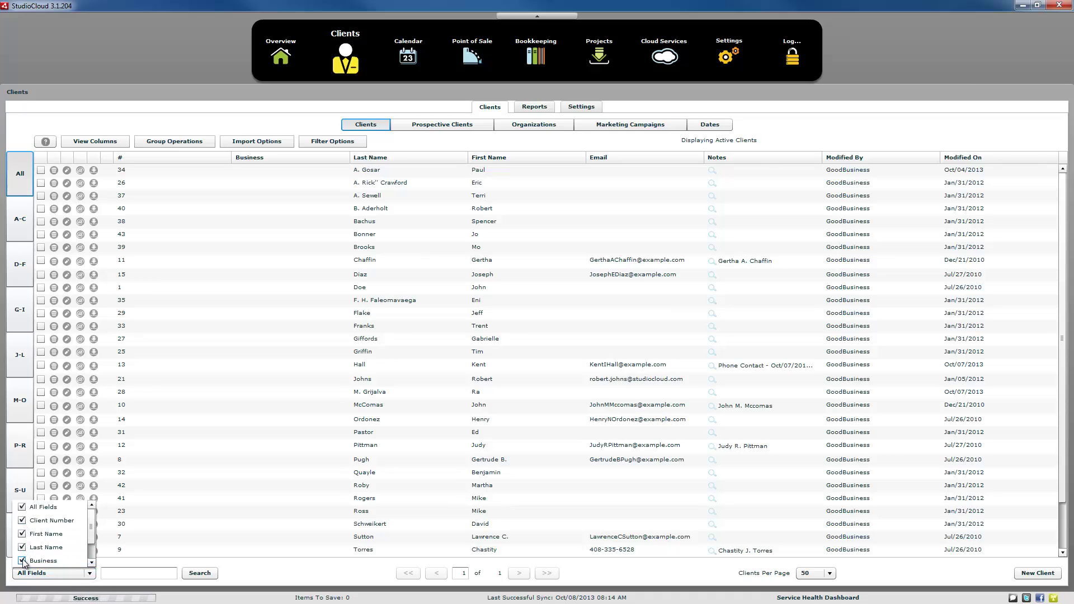
mouse_move(91, 523)
left_mouse_down()
mouse_move(93, 537)
mouse_move(95, 523)
left_mouse_up()
left_click(118, 574)
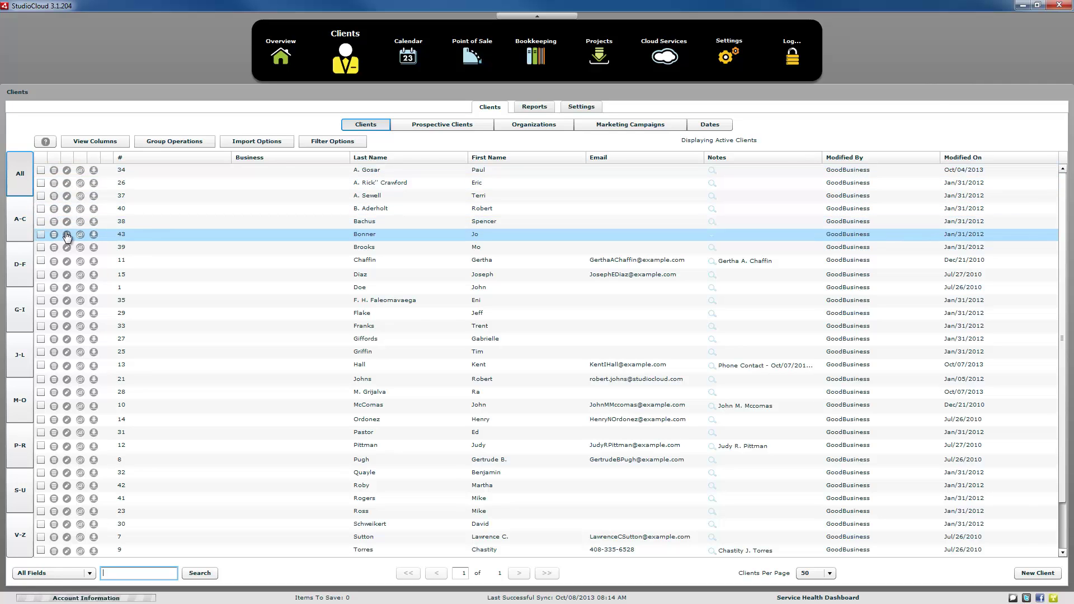
left_click(42, 169)
left_click(42, 184)
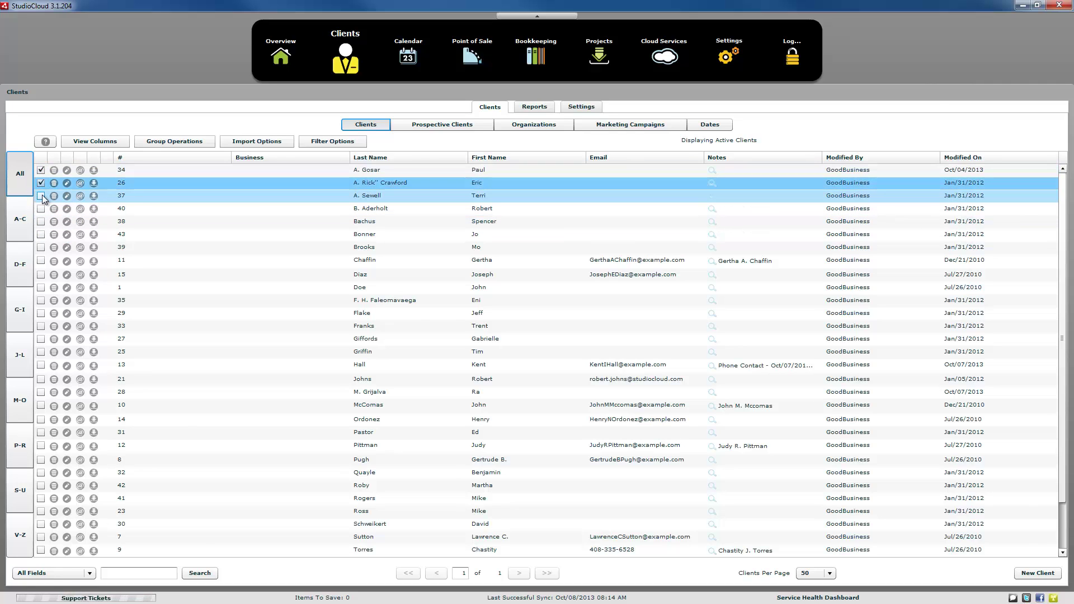
left_click(41, 195)
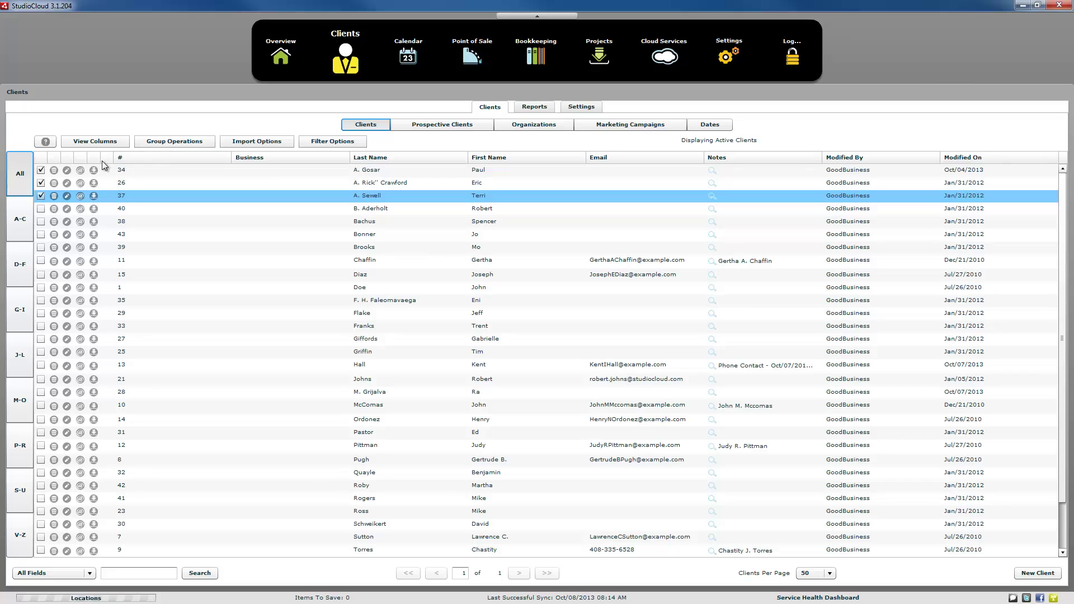
left_click(159, 141)
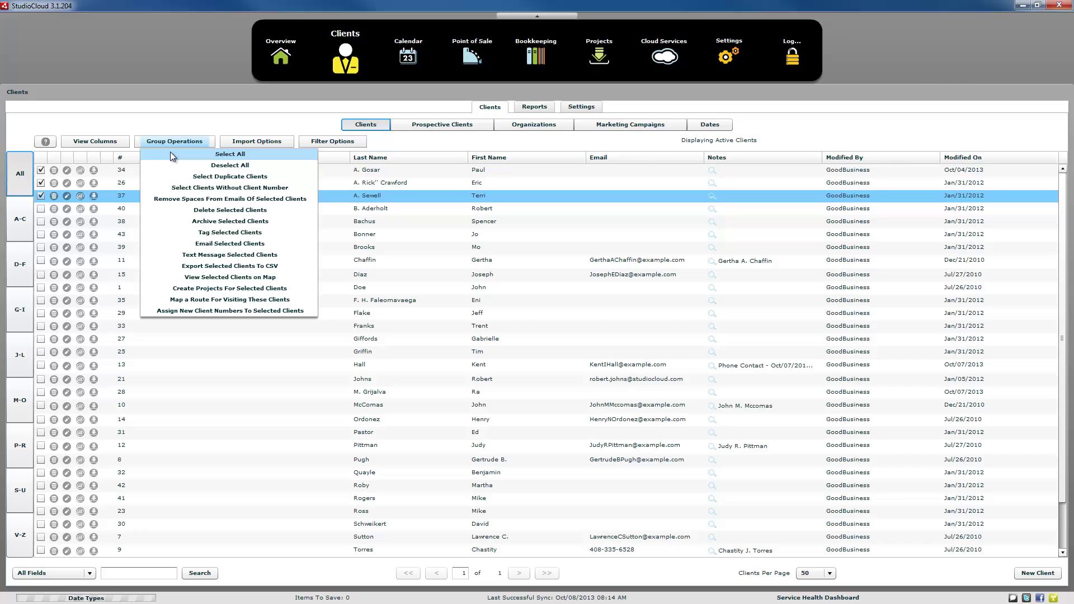
left_click(170, 152)
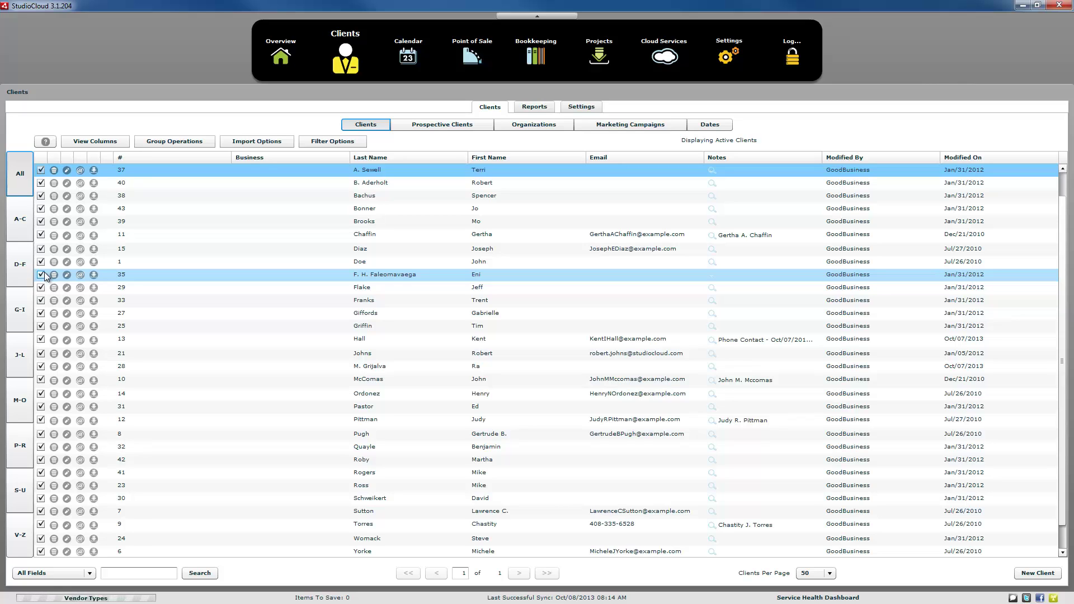
left_click(176, 142)
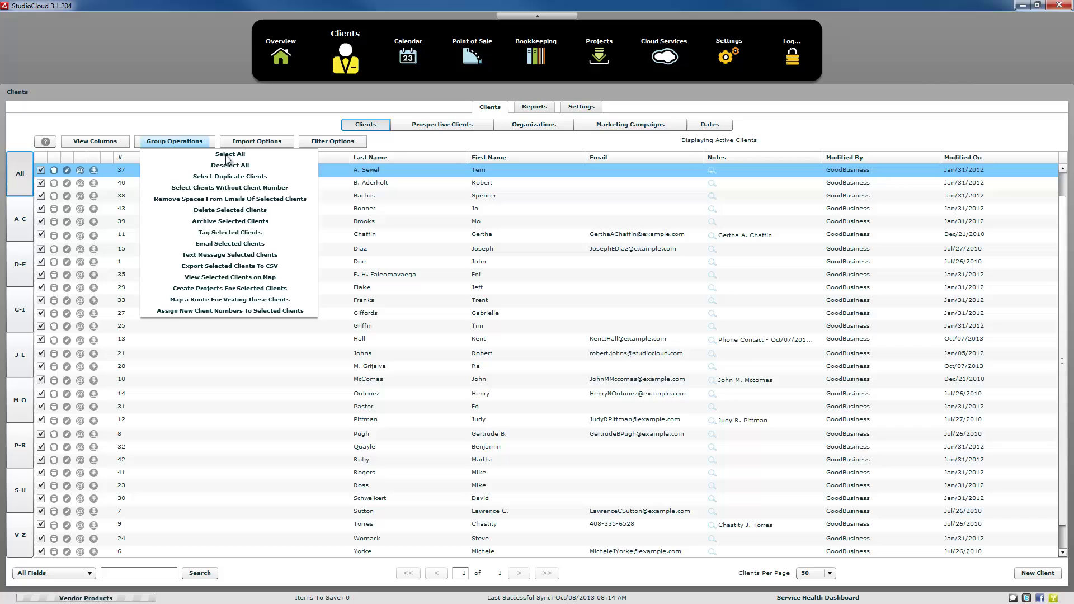
left_click(229, 165)
left_click(181, 144)
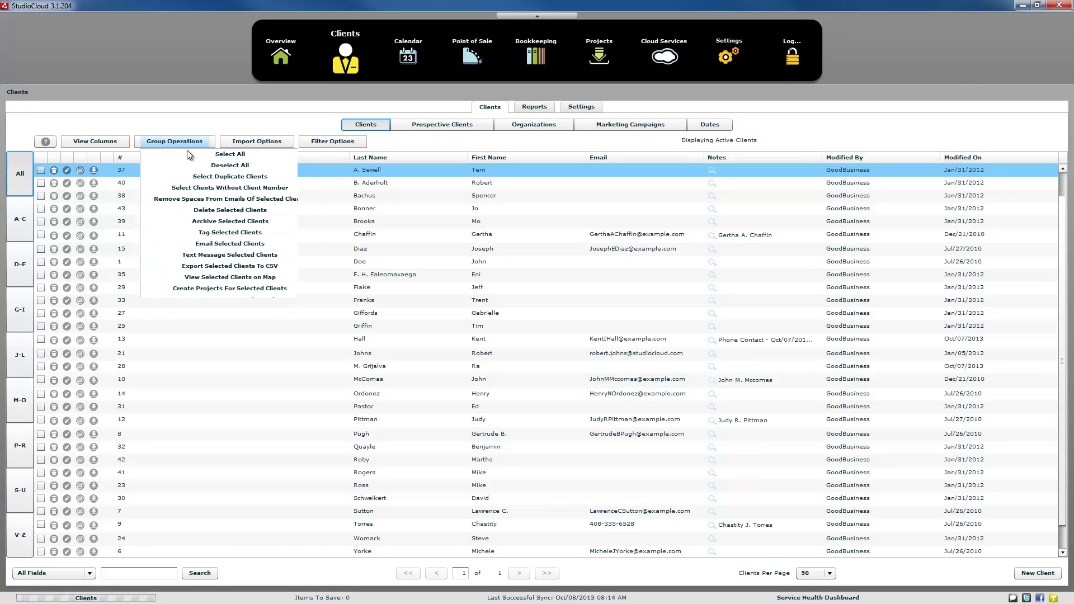
left_click(230, 154)
left_click(173, 143)
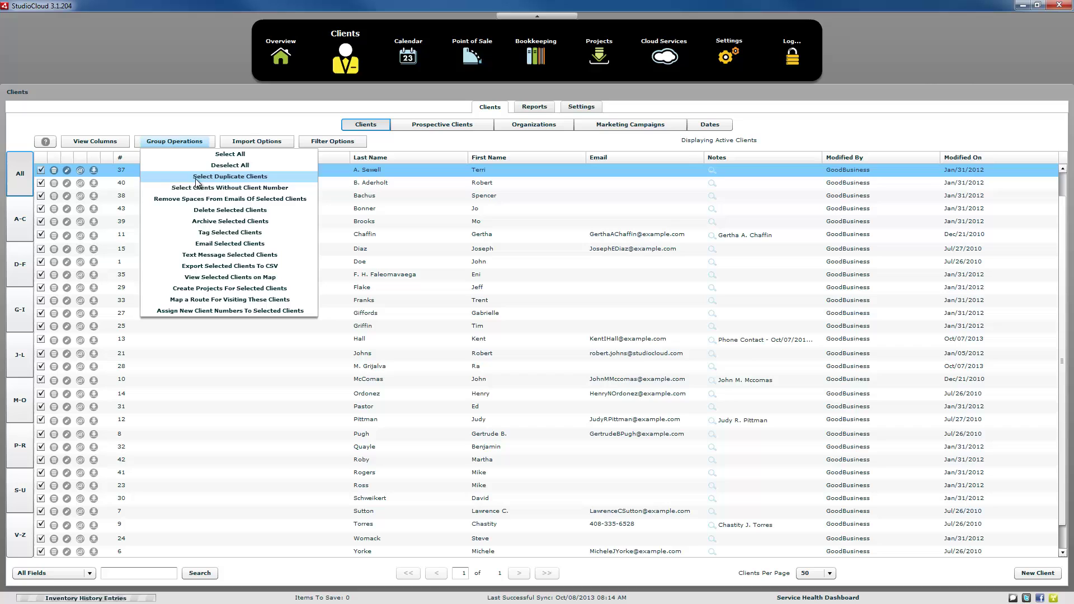
left_click(195, 178)
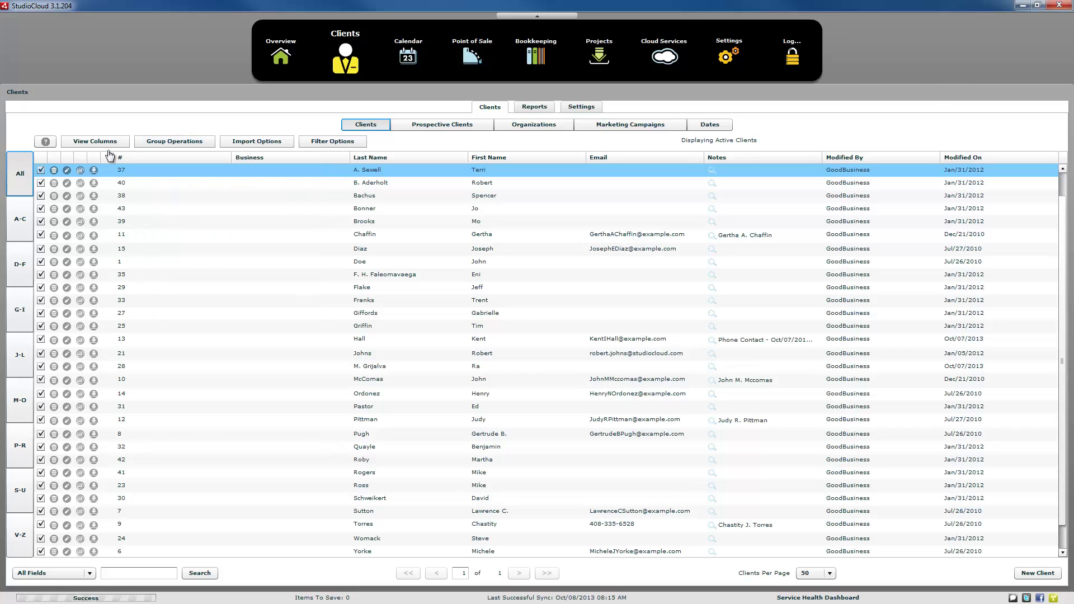
left_click(158, 141)
left_click(190, 166)
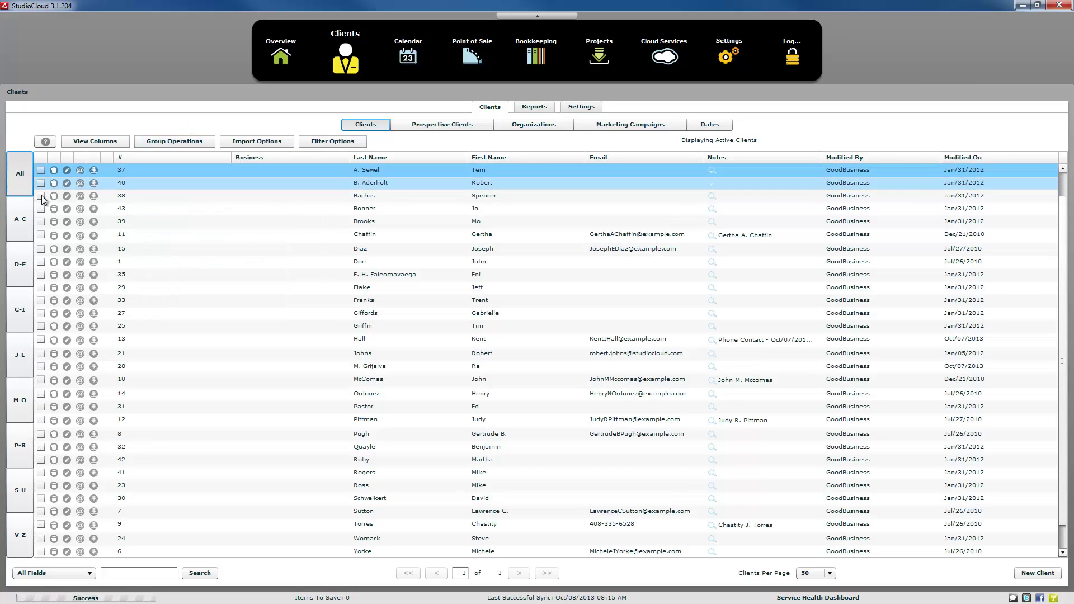
left_click(40, 209)
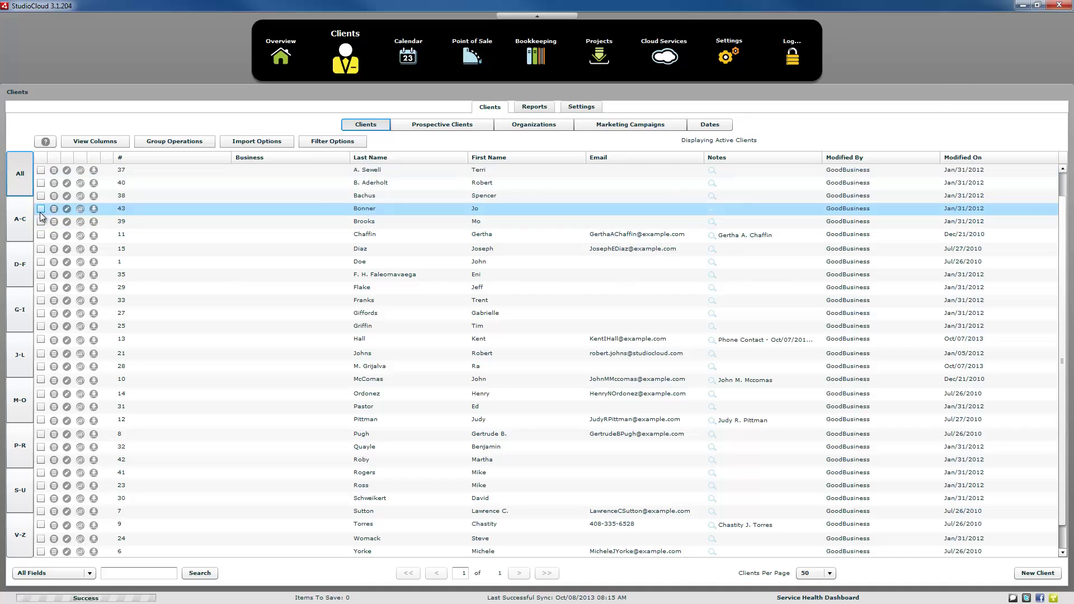
left_click(42, 222)
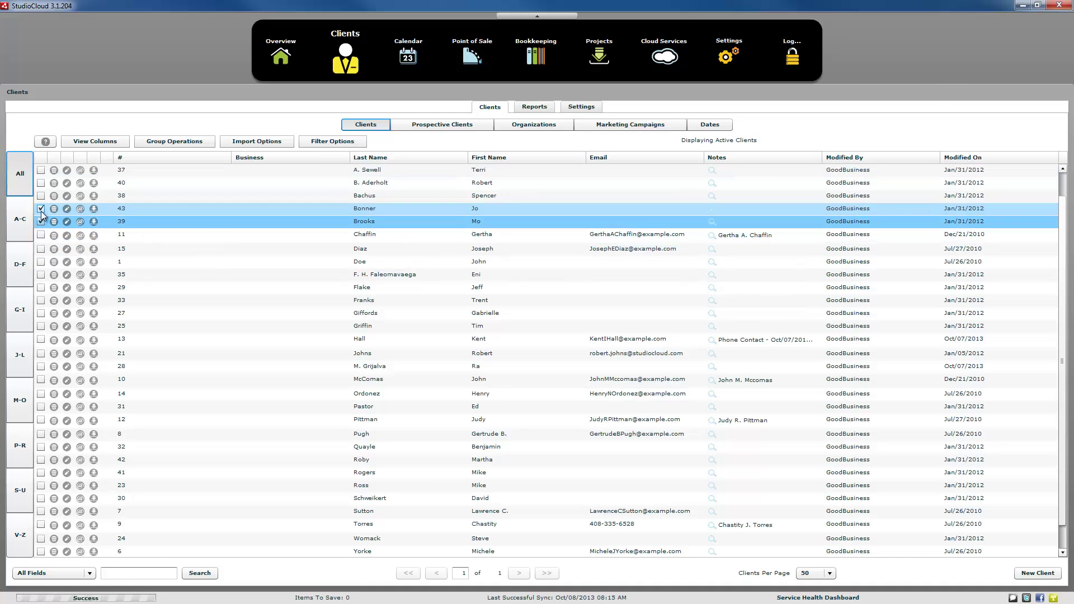
left_click(42, 211)
left_click(40, 222)
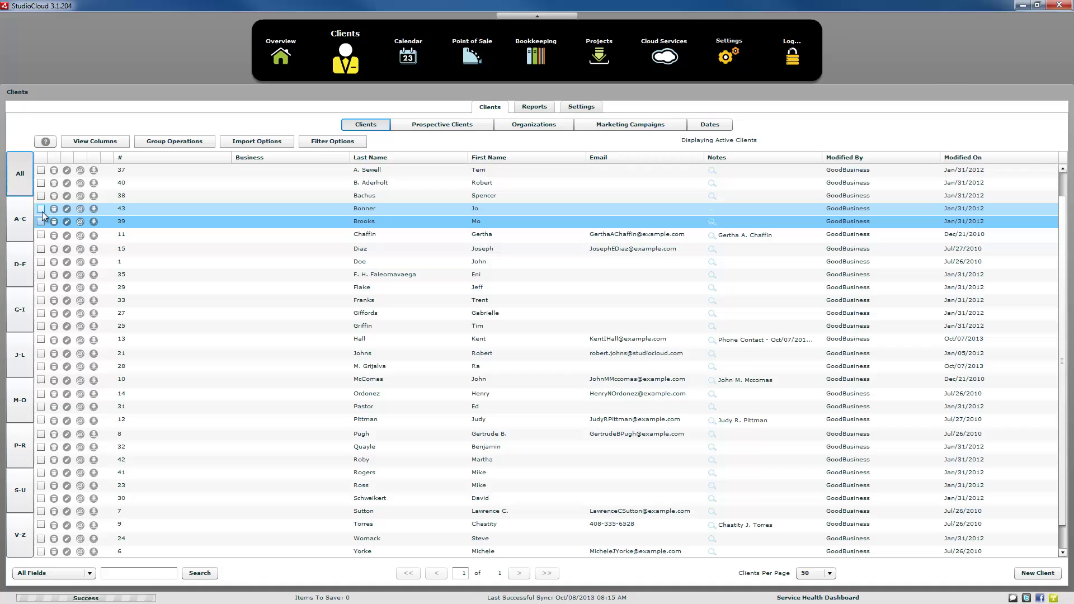
left_click(173, 142)
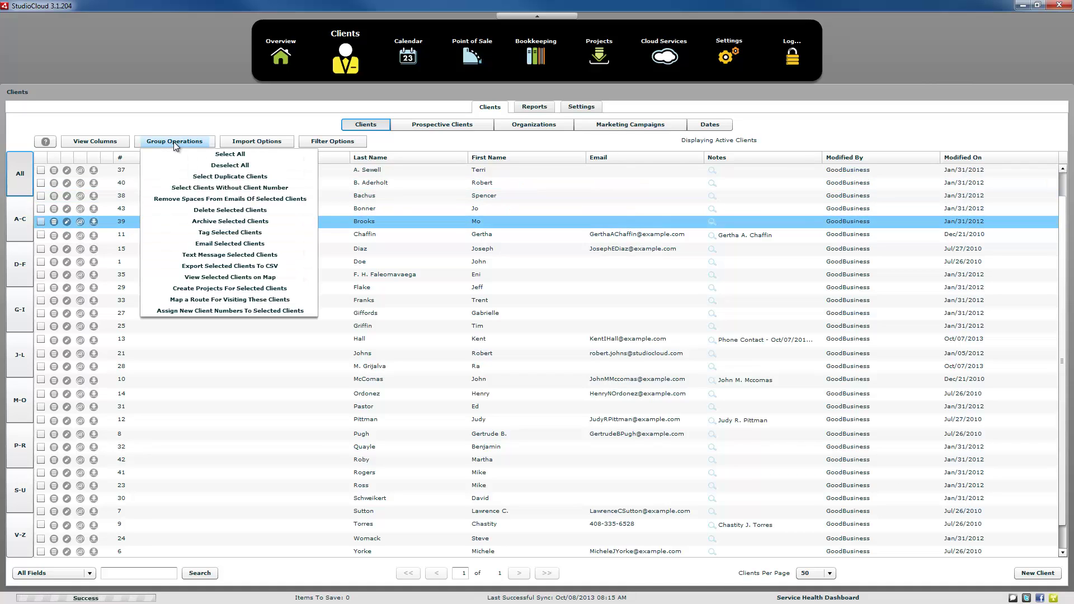
left_click(178, 192)
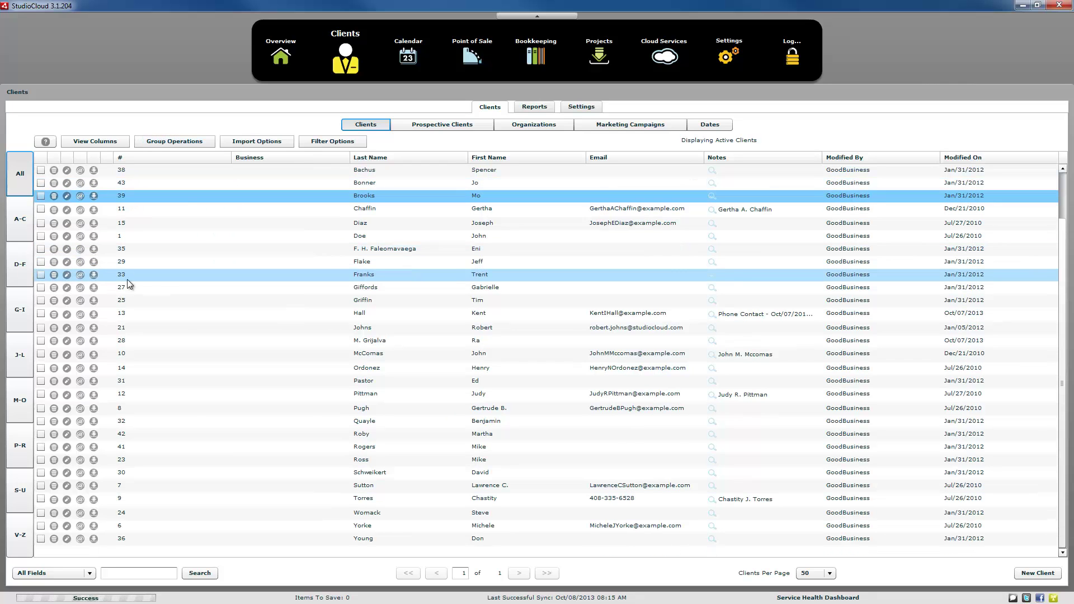
scroll(128, 280, "up", 2)
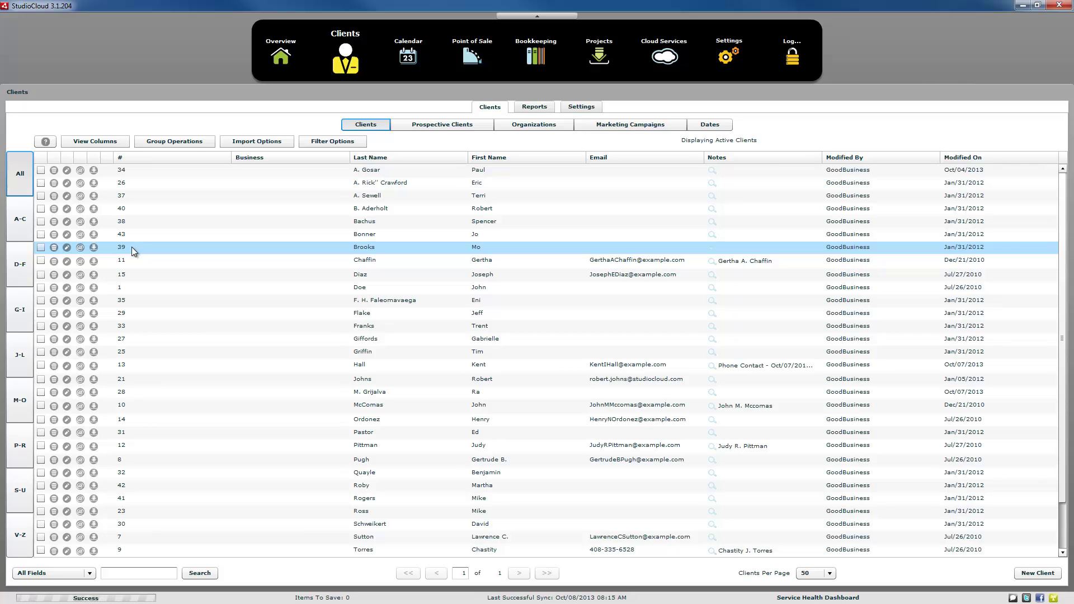
left_click(250, 143)
left_click(237, 129)
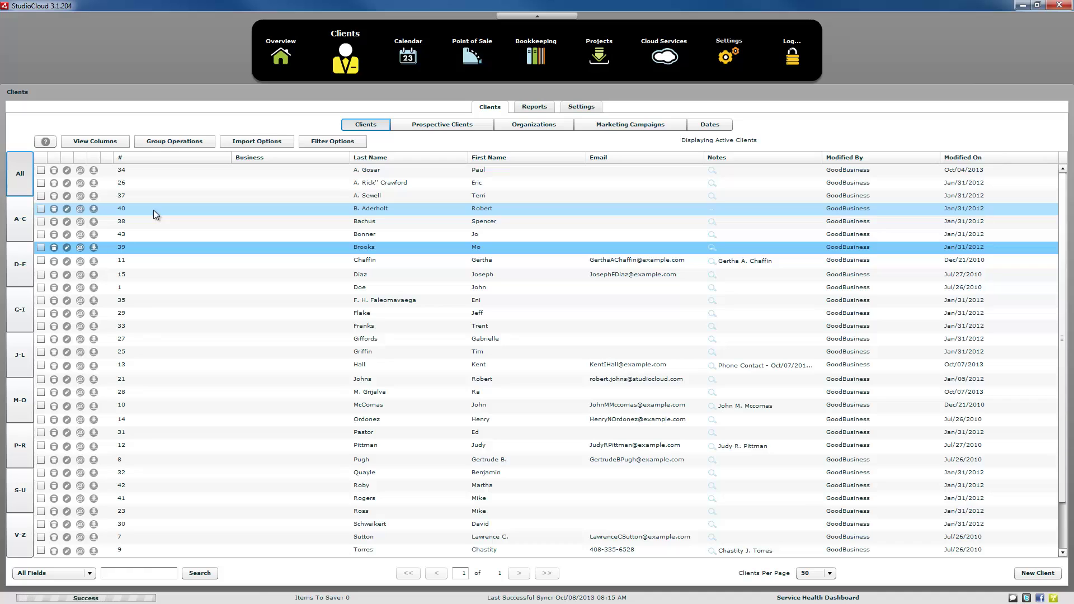
- Select the top client row, then use Group Operations > Select All to tick every client
left_click(140, 173)
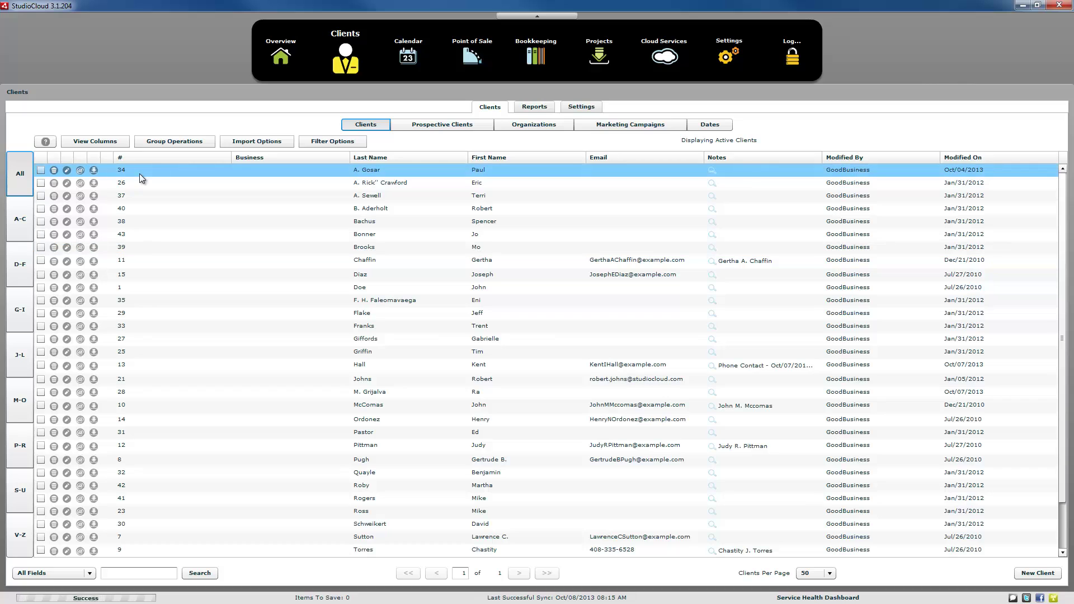
left_click(157, 144)
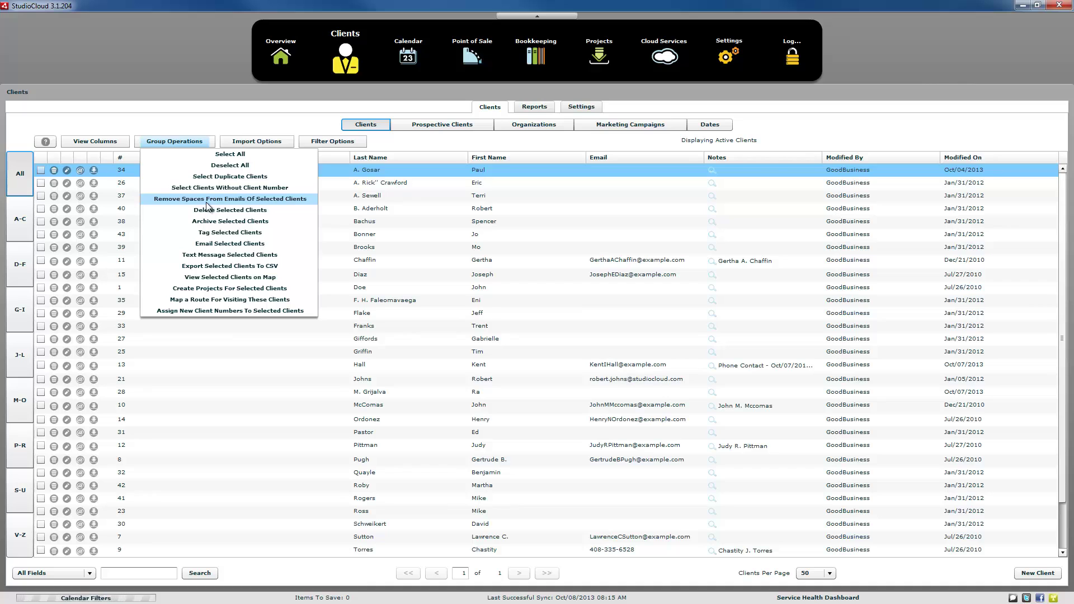
left_click(180, 142)
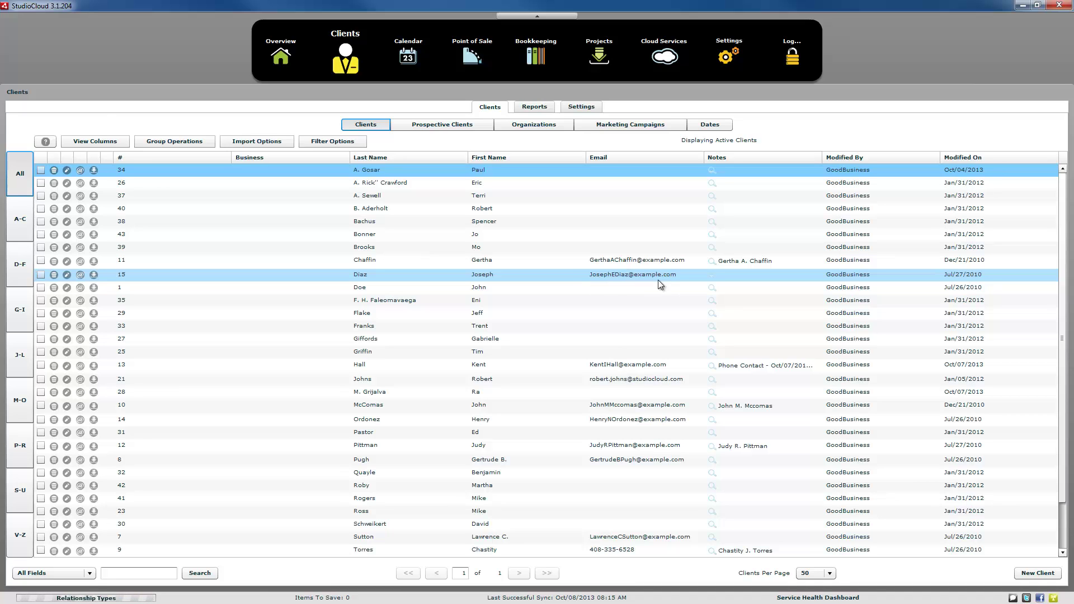
left_click(199, 142)
left_click(201, 154)
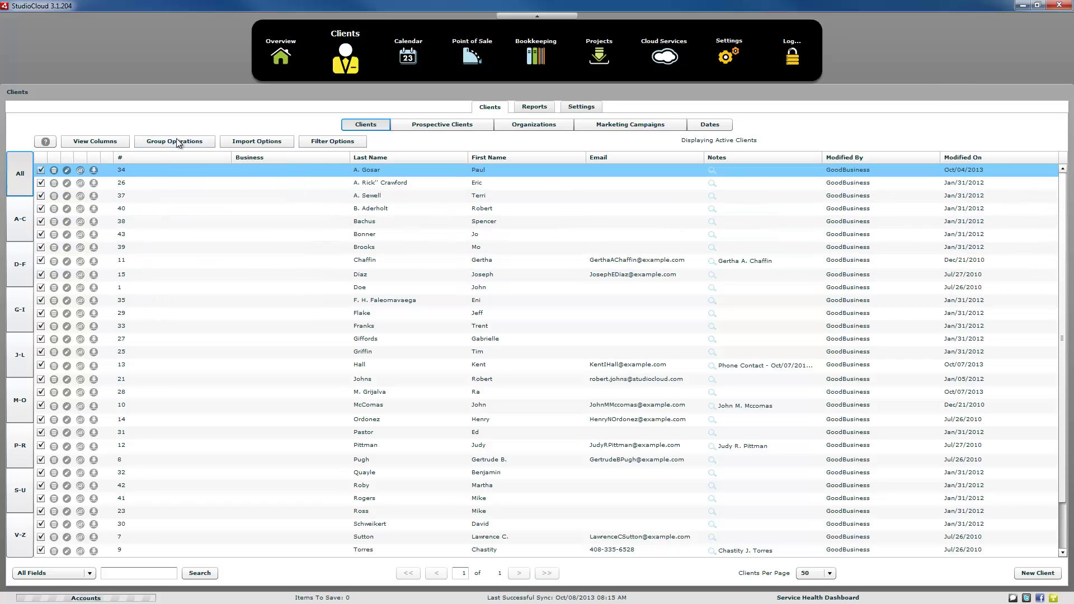
left_click(176, 139)
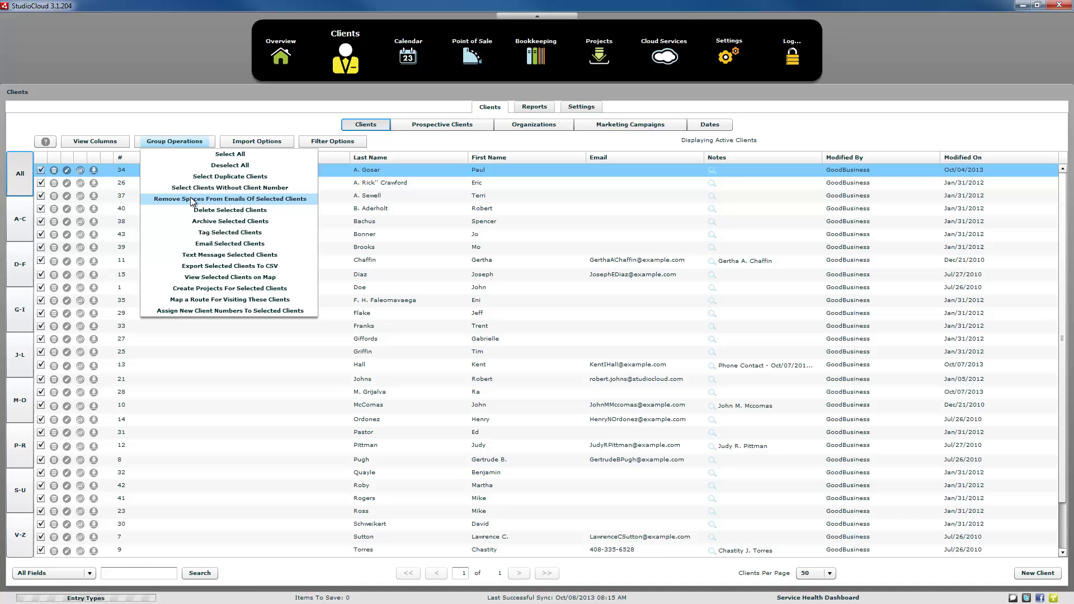
left_click(184, 155)
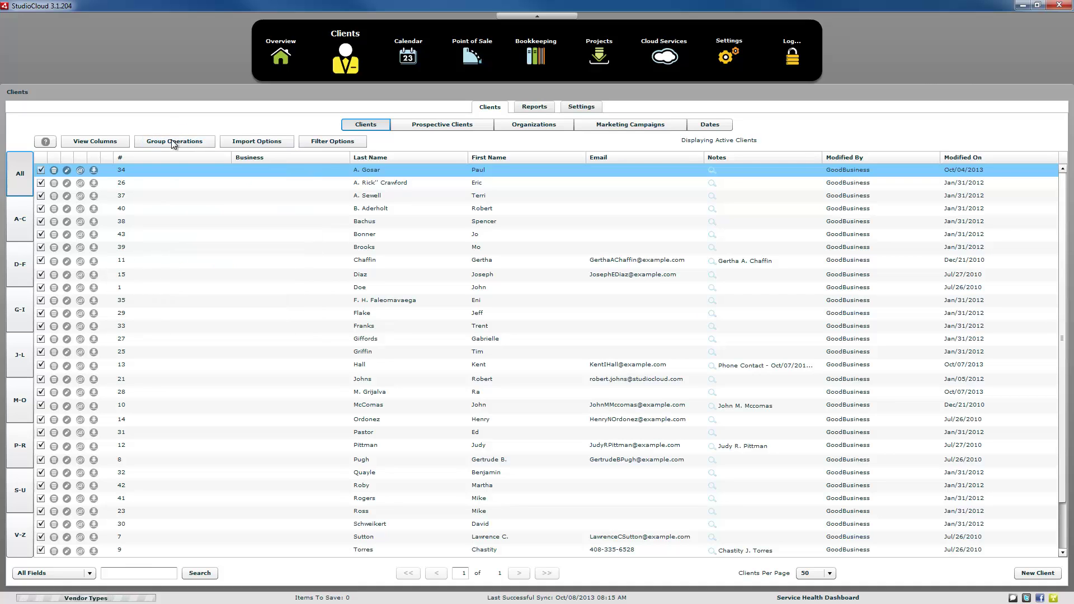
left_click(173, 142)
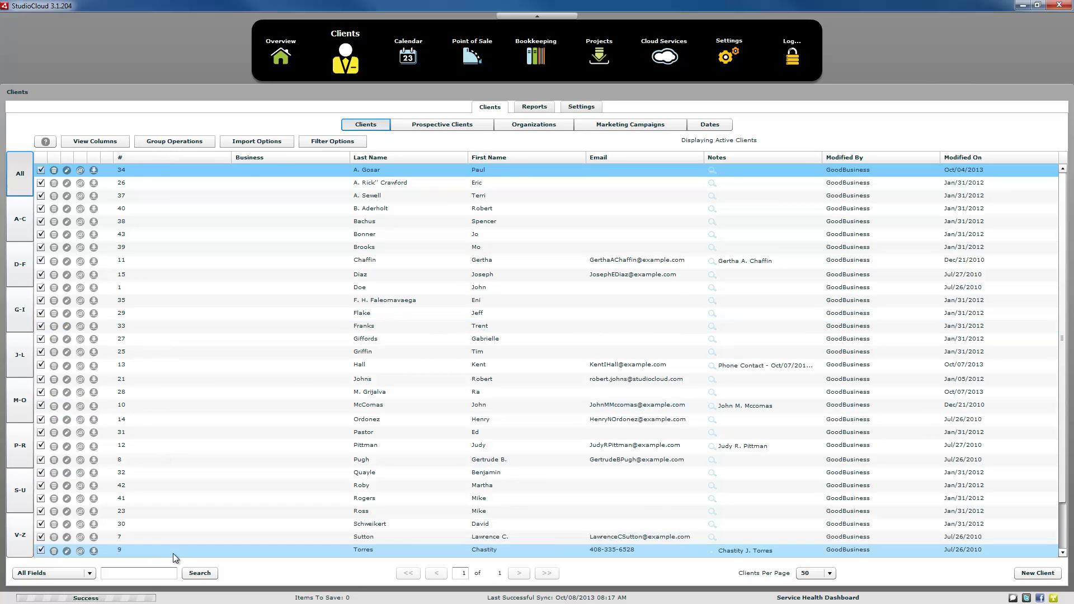
- Run a surname search from the bottom search box, narrowing the list to one client
left_click(151, 571)
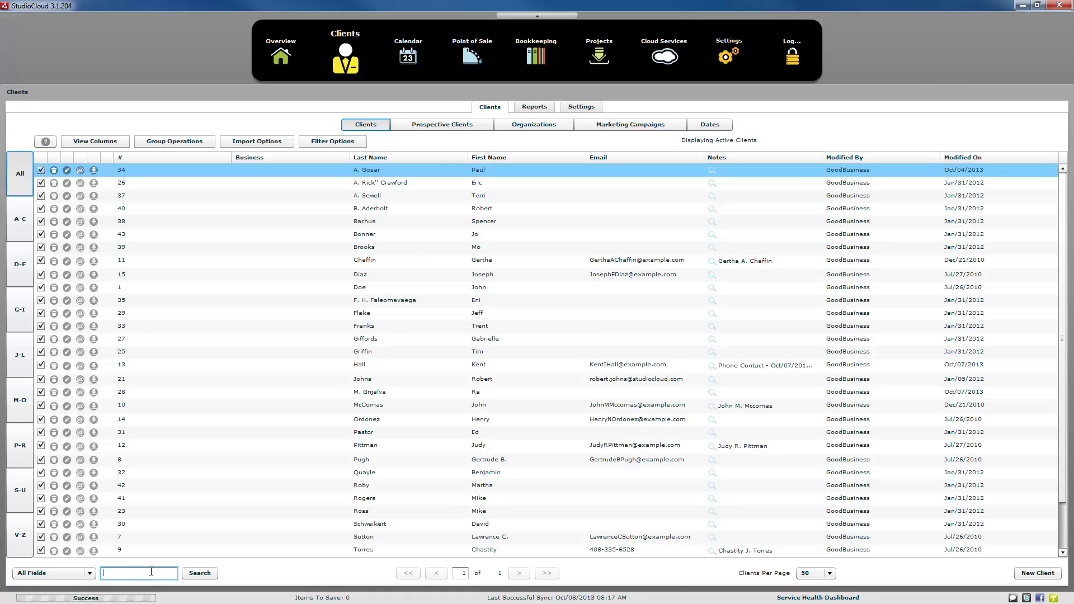
key("Return")
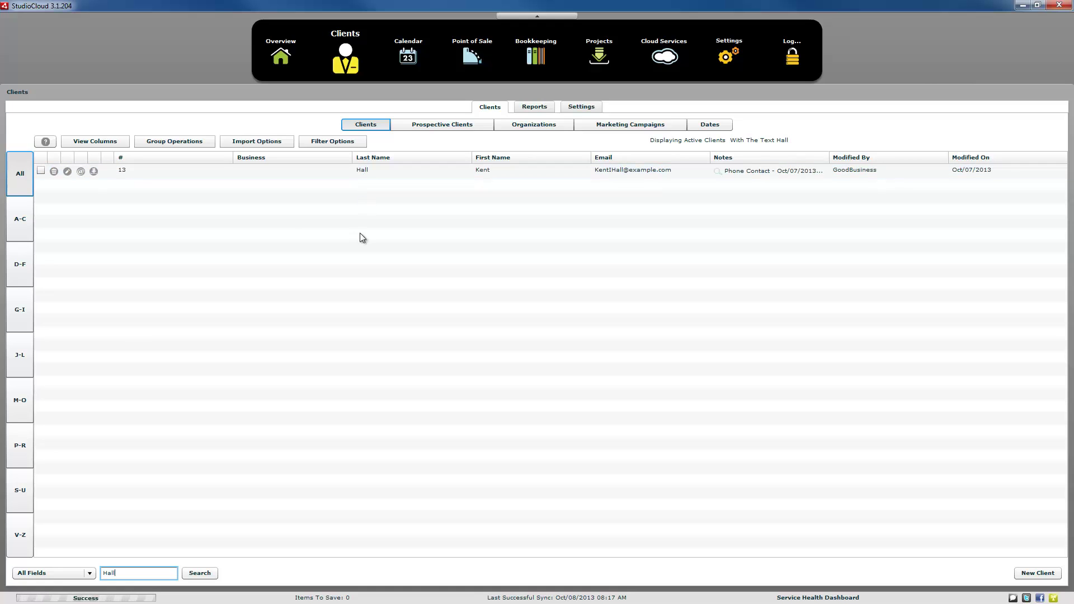
left_click(165, 140)
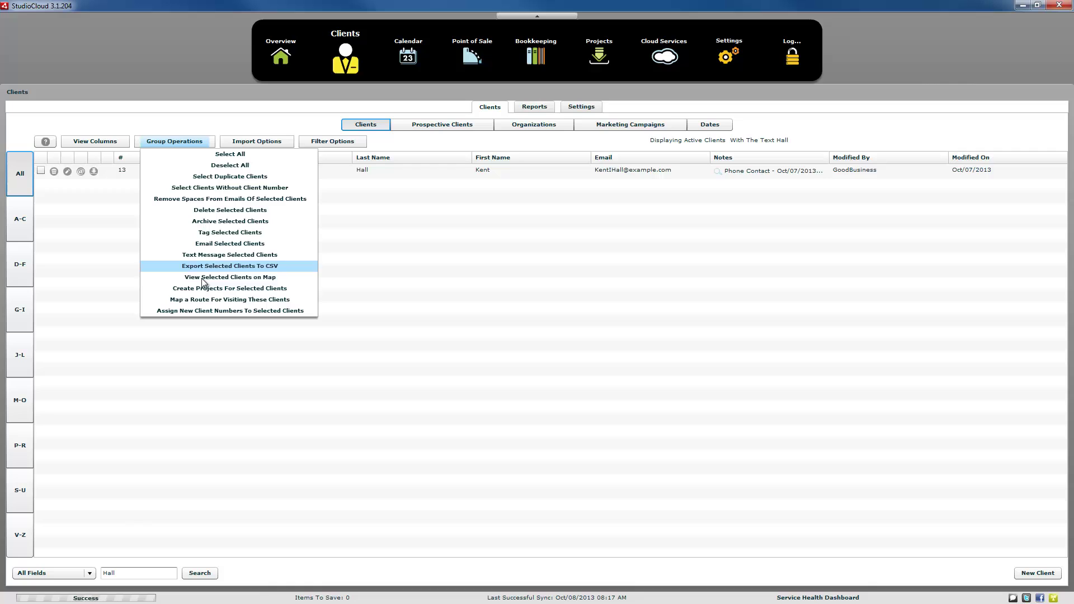
- Close the Group Operations menu and look over its options again without choosing any
left_click(110, 274)
left_click(430, 168)
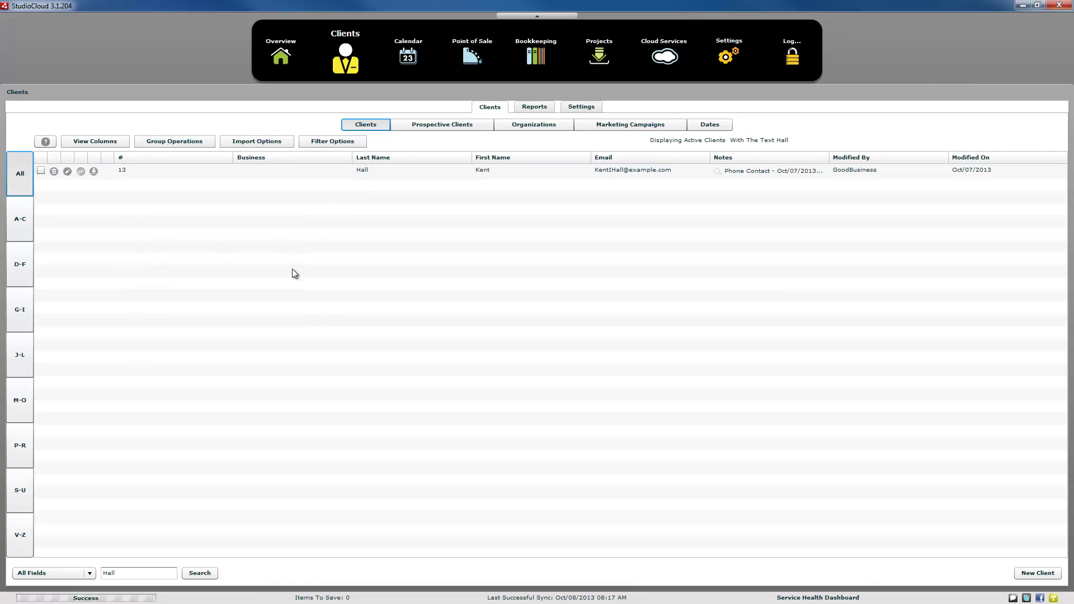
left_click(179, 144)
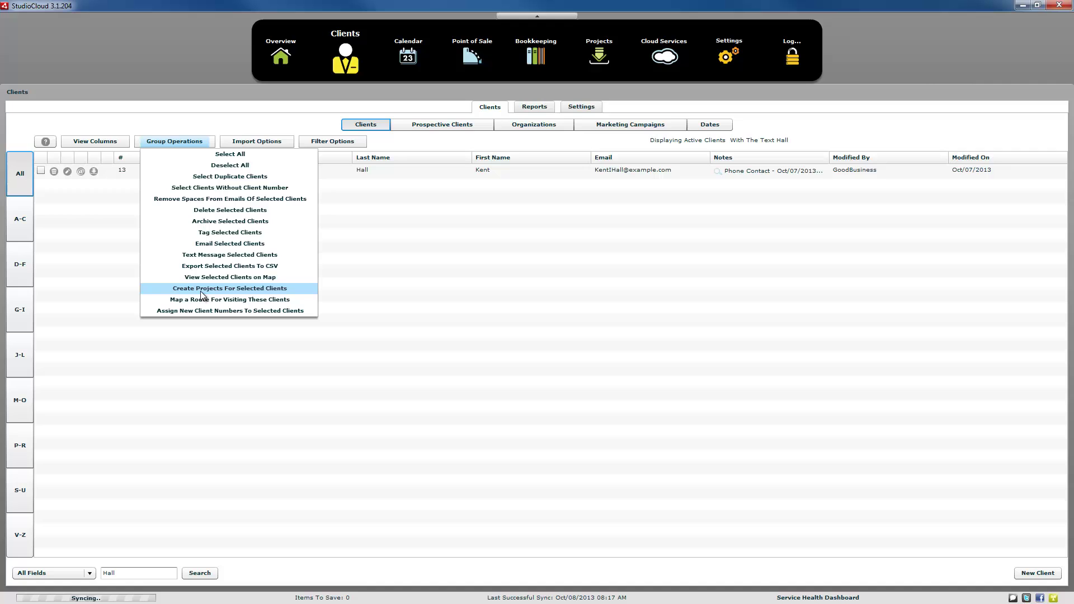
left_click(105, 276)
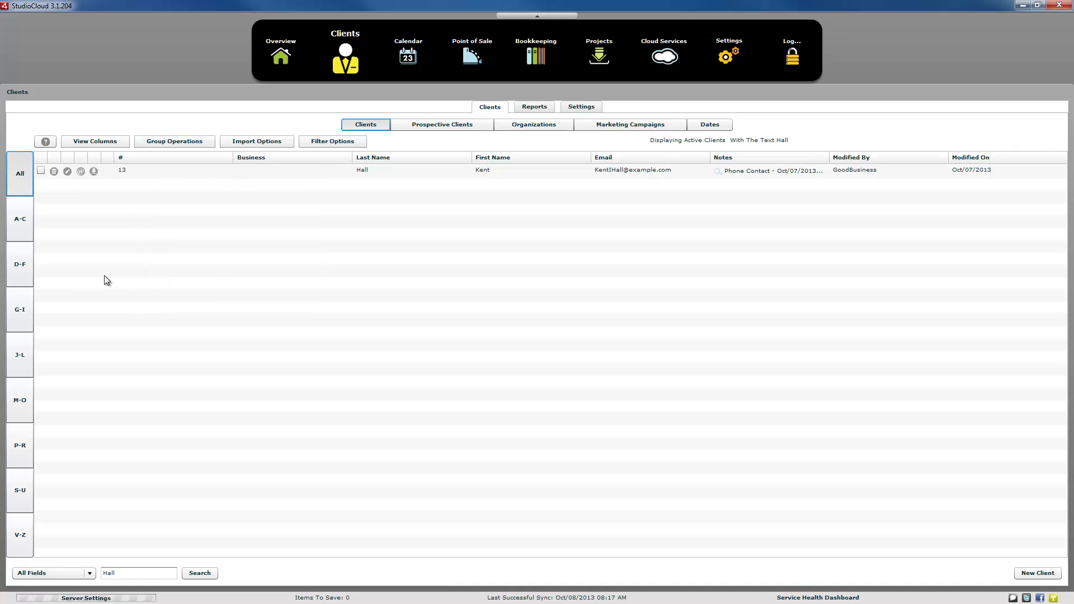
- Clear the search, filter to A-C surnames, and tick all eight clients with Select All
left_click(21, 189)
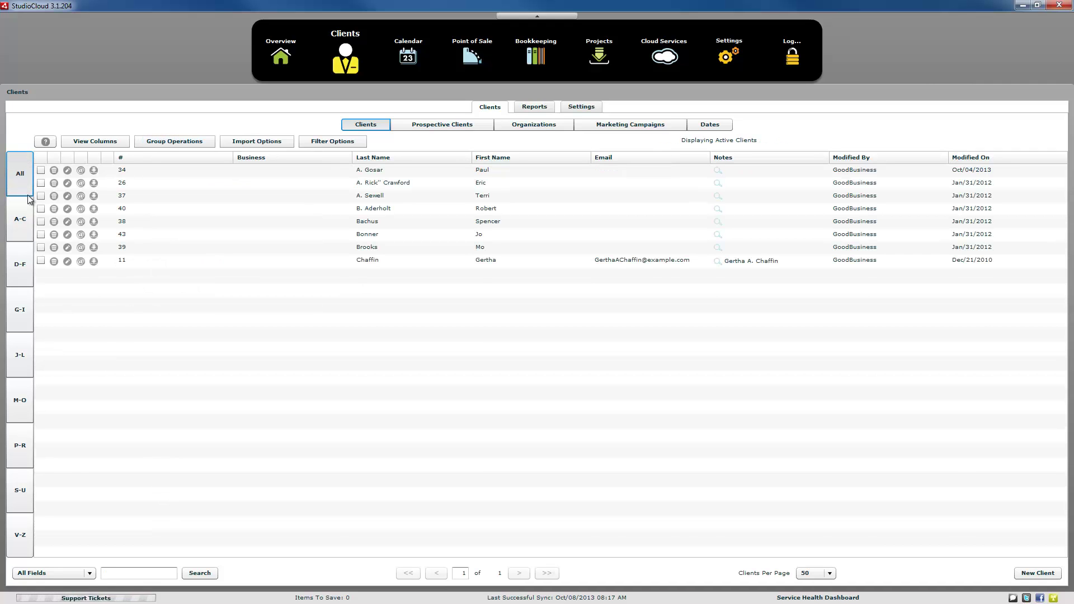
left_click(26, 203)
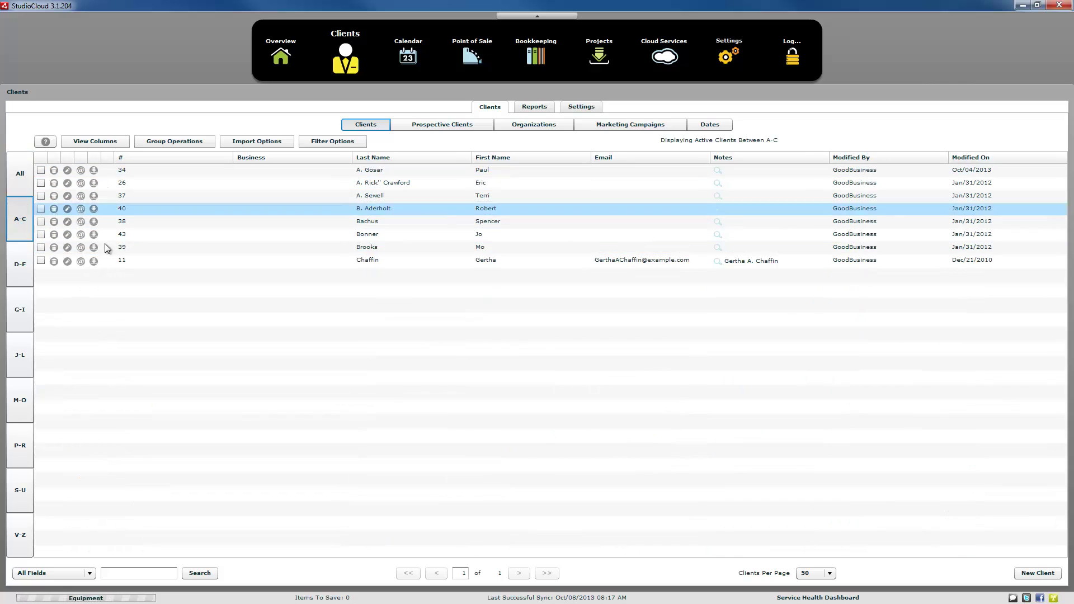
left_click(168, 141)
left_click(186, 152)
left_click(172, 141)
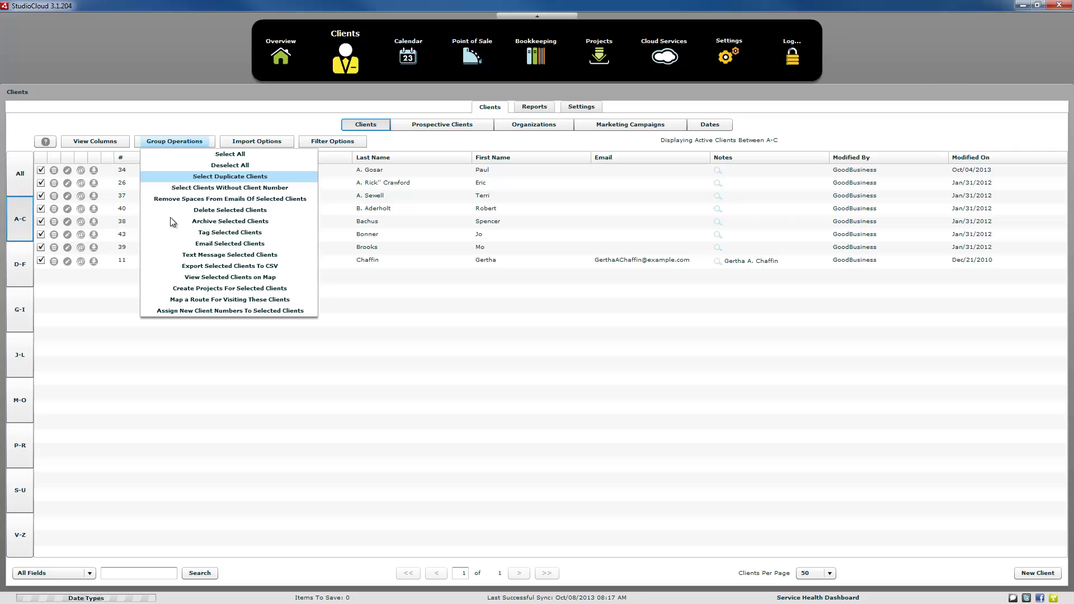
left_click(125, 316)
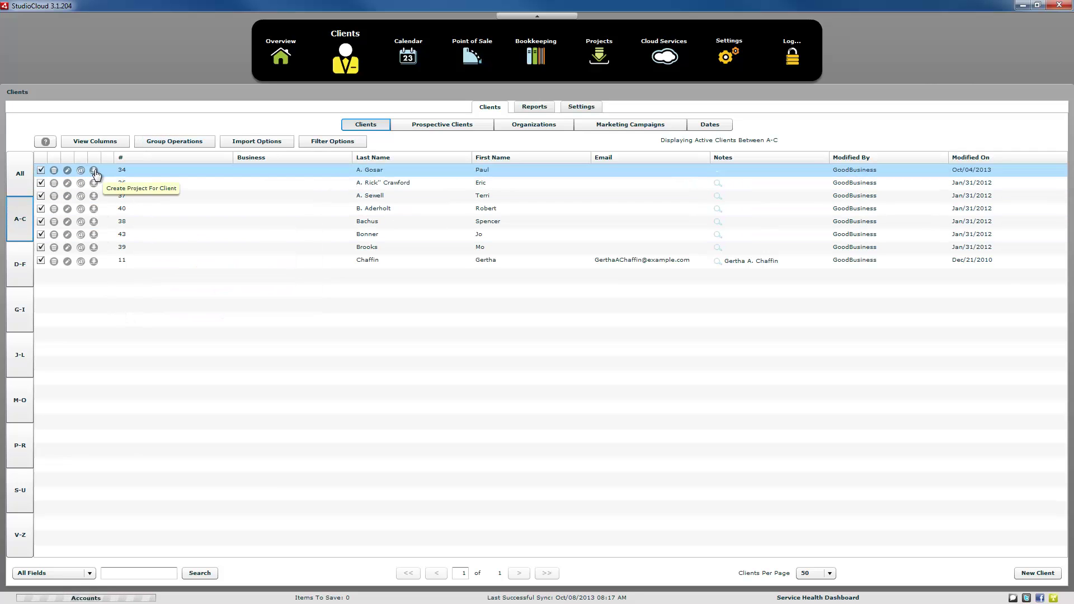
- Return to all active clients and cancel a new-project form for the first client
left_click(20, 172)
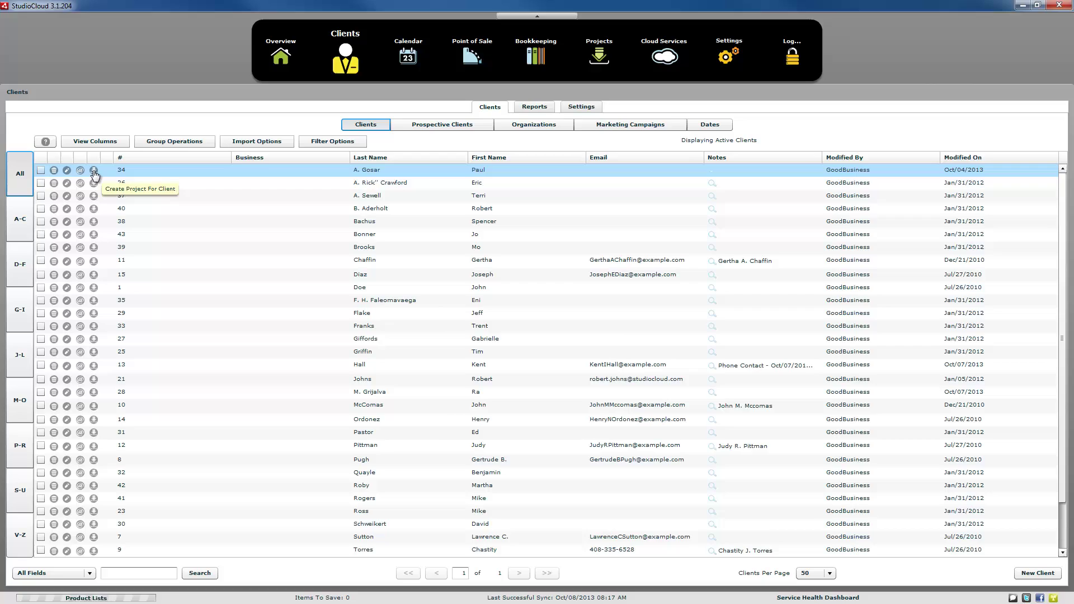
left_click(93, 171)
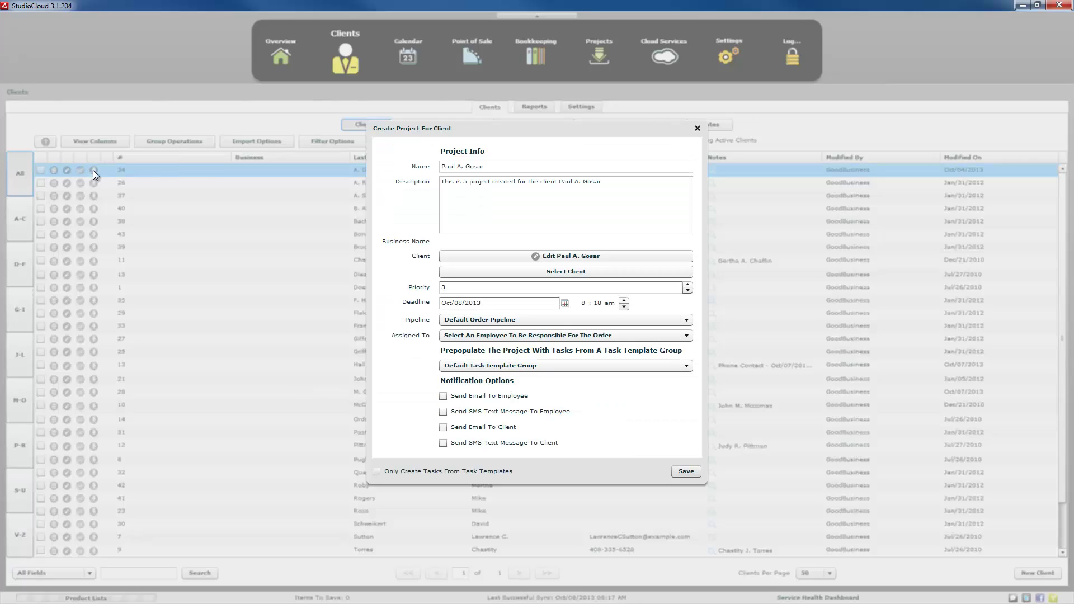
left_click(697, 128)
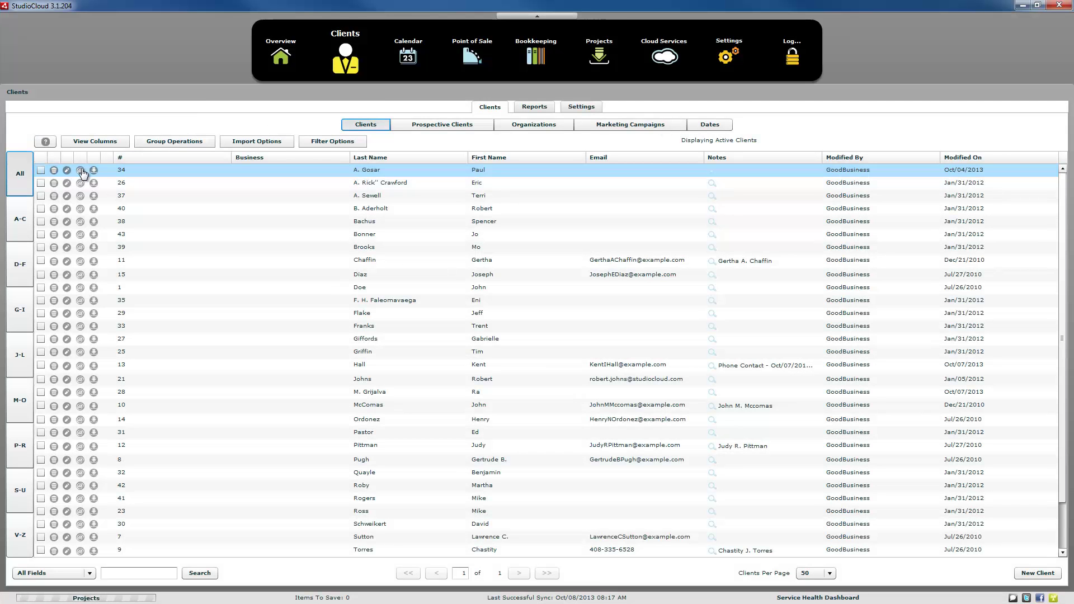
left_click(194, 142)
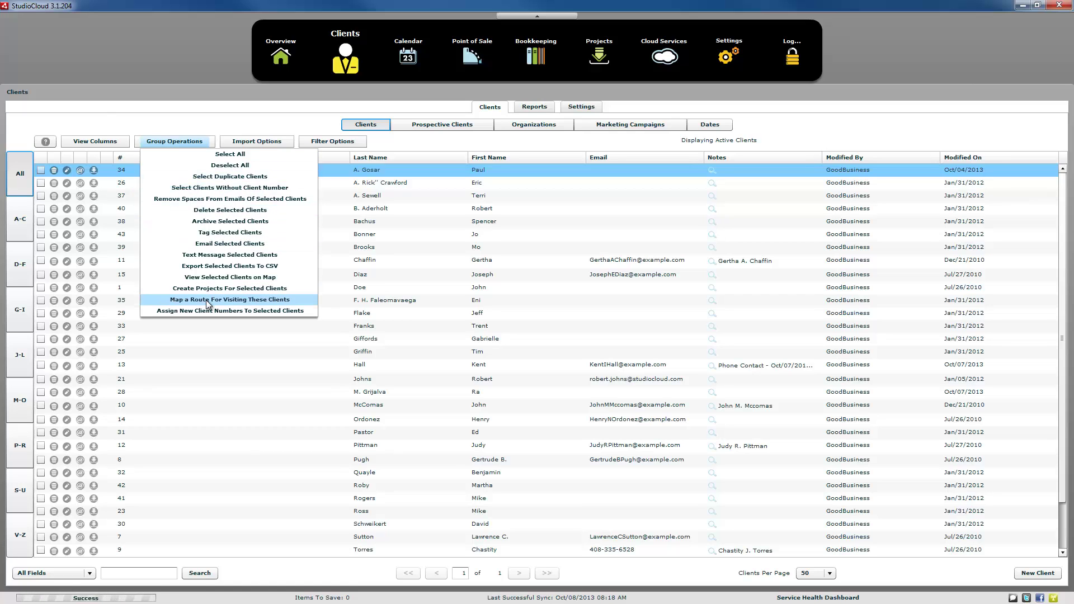
- Tick clients 34, 37, 40 and 38 in the active list
left_click(182, 115)
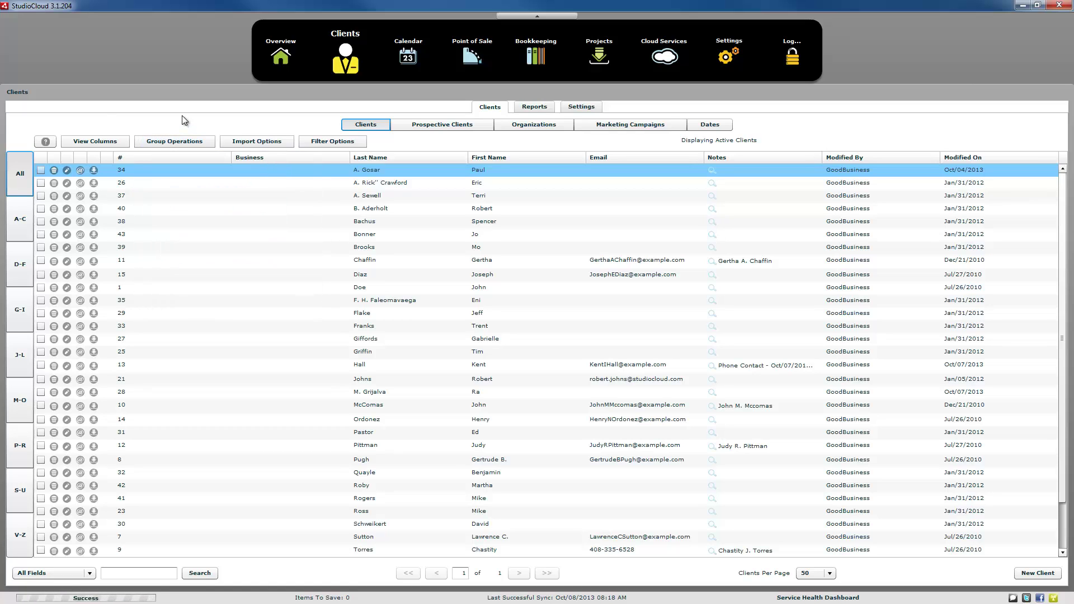
left_click(158, 142)
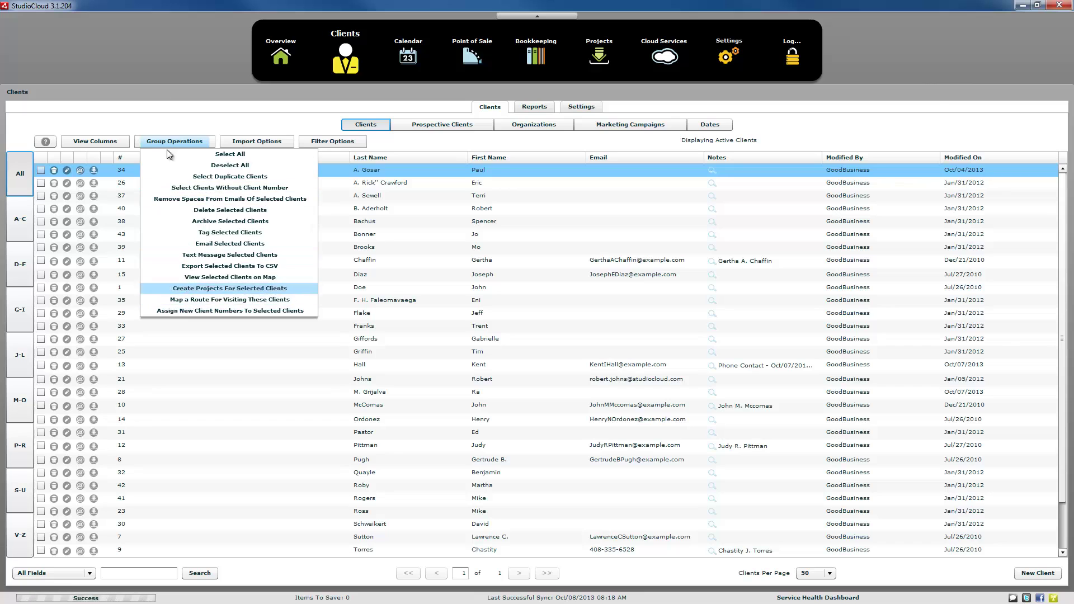
left_click(155, 111)
left_click(41, 170)
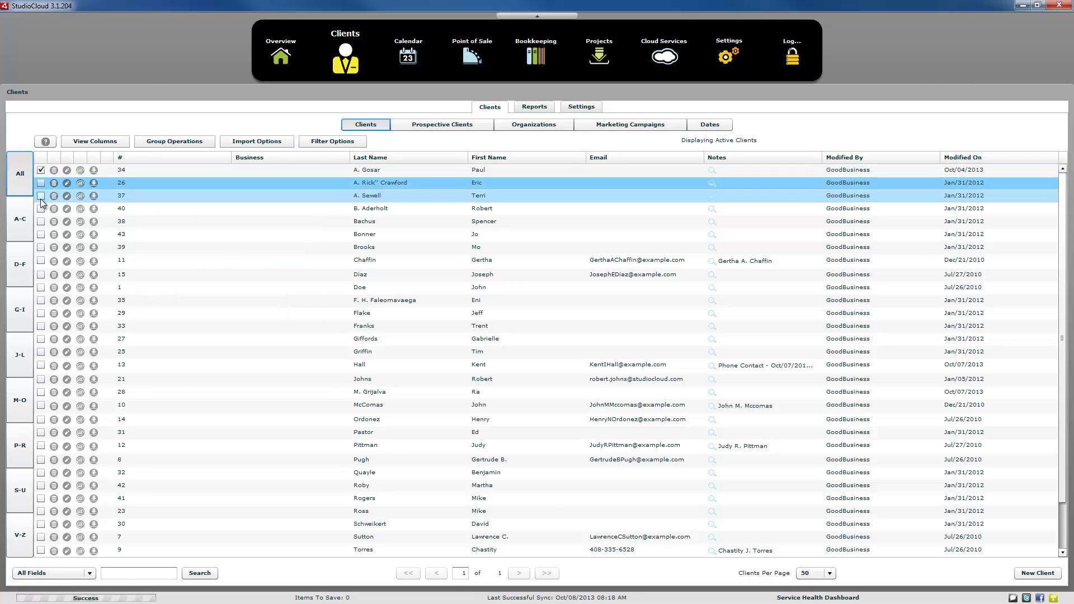
left_click(40, 196)
left_click(40, 208)
left_click(41, 222)
- Review the Group Operations menu for the checked clients without running an action
left_click(153, 142)
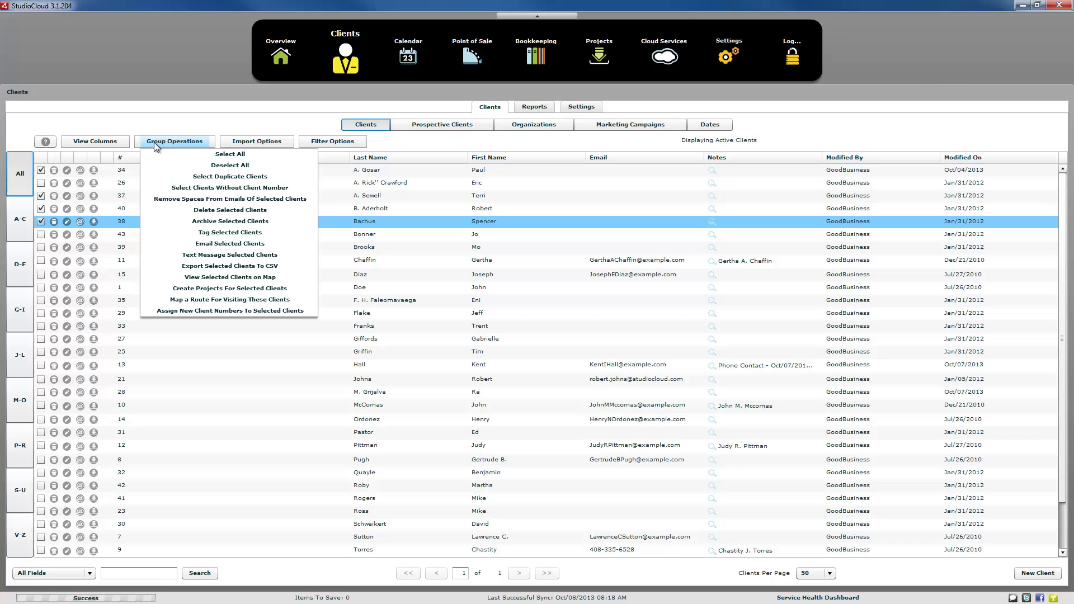
left_click(189, 118)
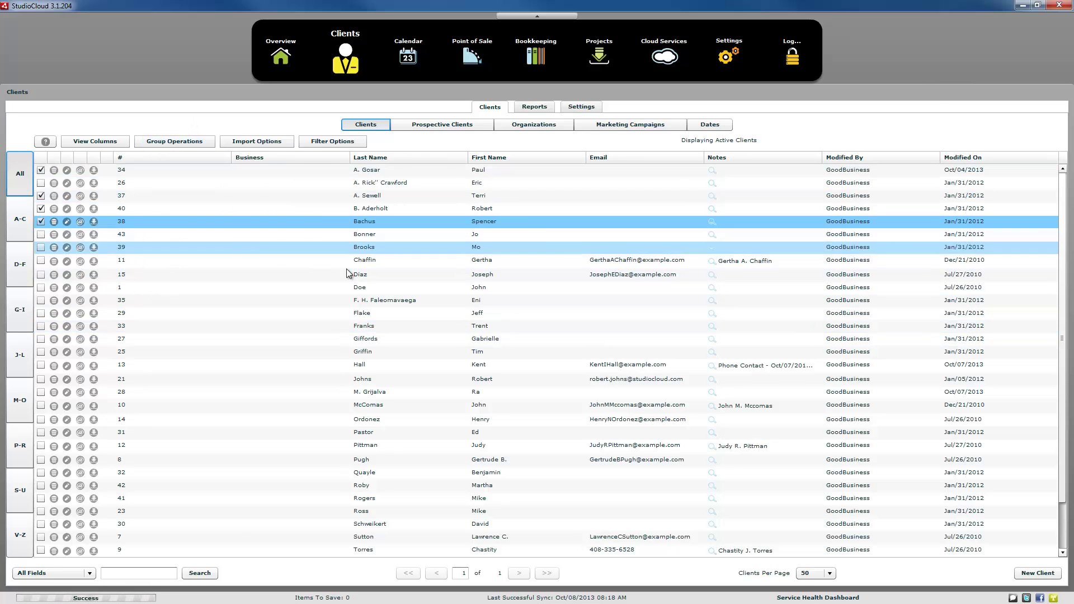
left_click(165, 140)
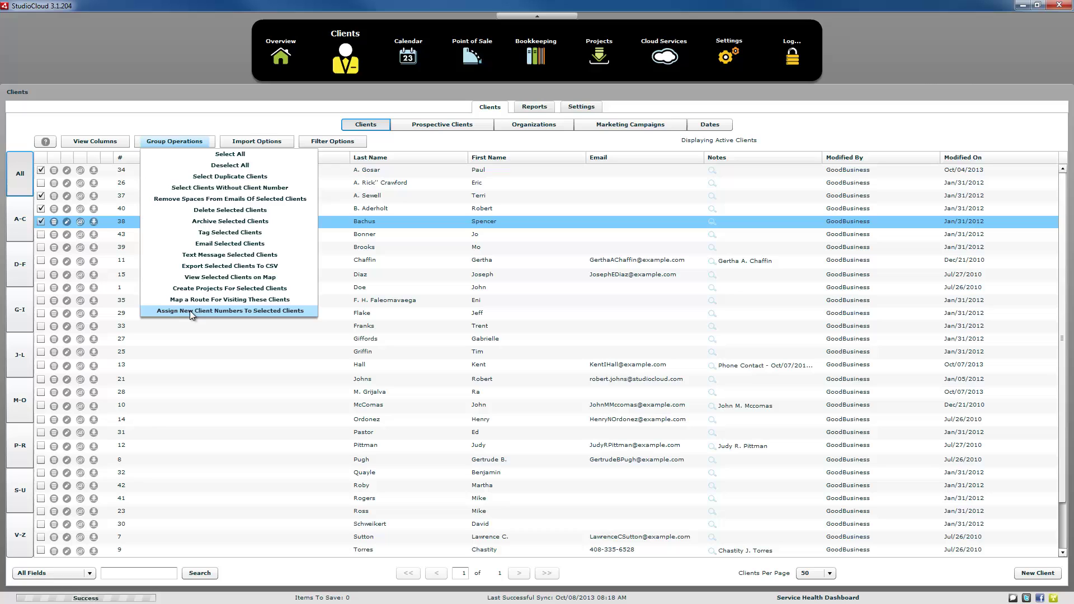
left_click(180, 126)
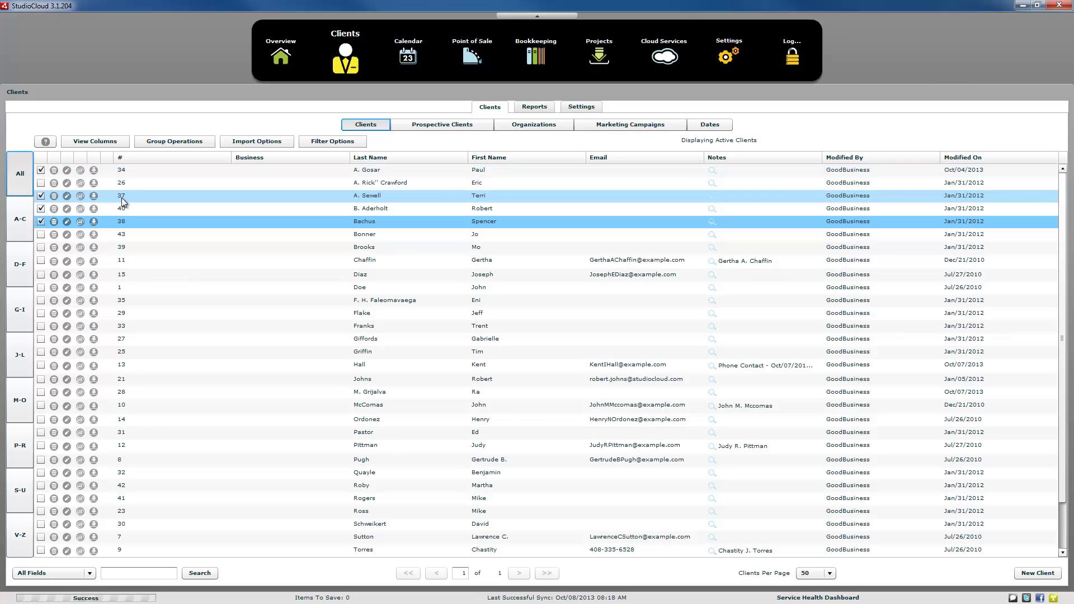
scroll(139, 252, "down", 2)
scroll(146, 218, "up", 2)
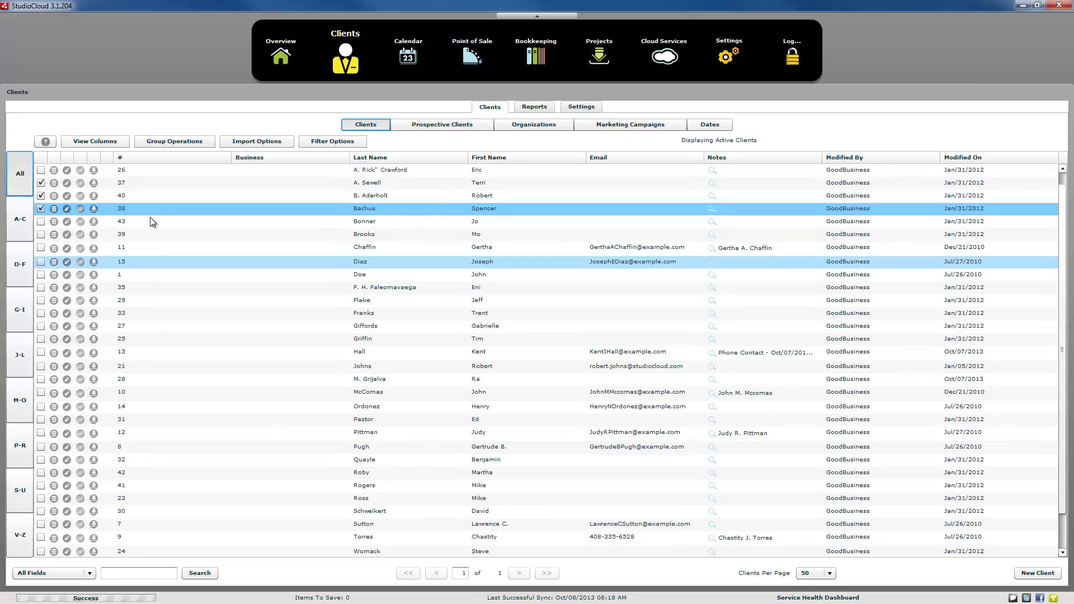
- Sort the list by client number, highest first, and select client 43
left_click(143, 159)
left_click(143, 159)
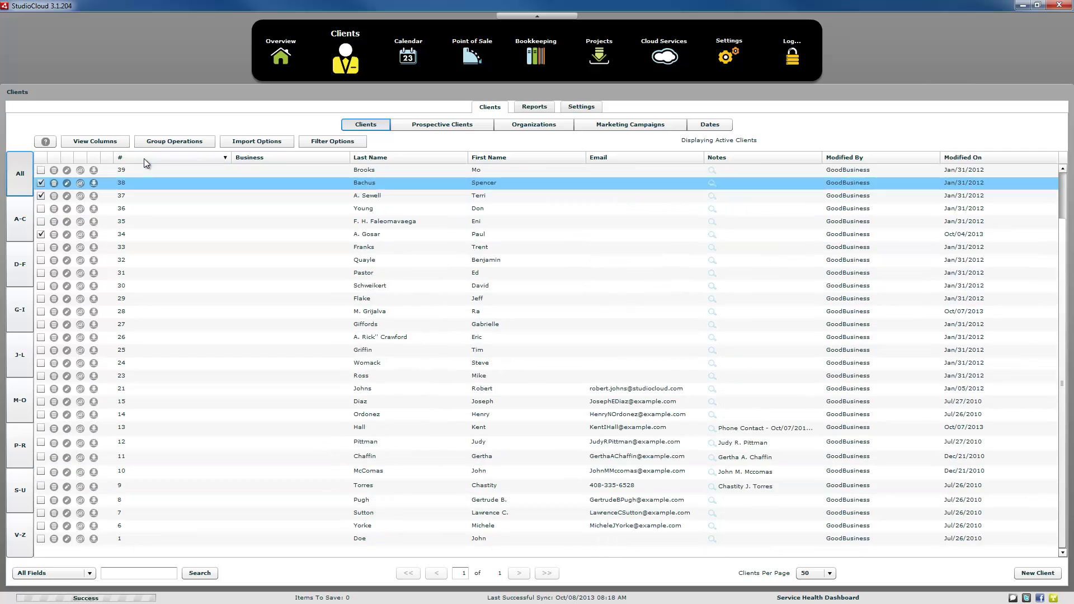
left_click(124, 173)
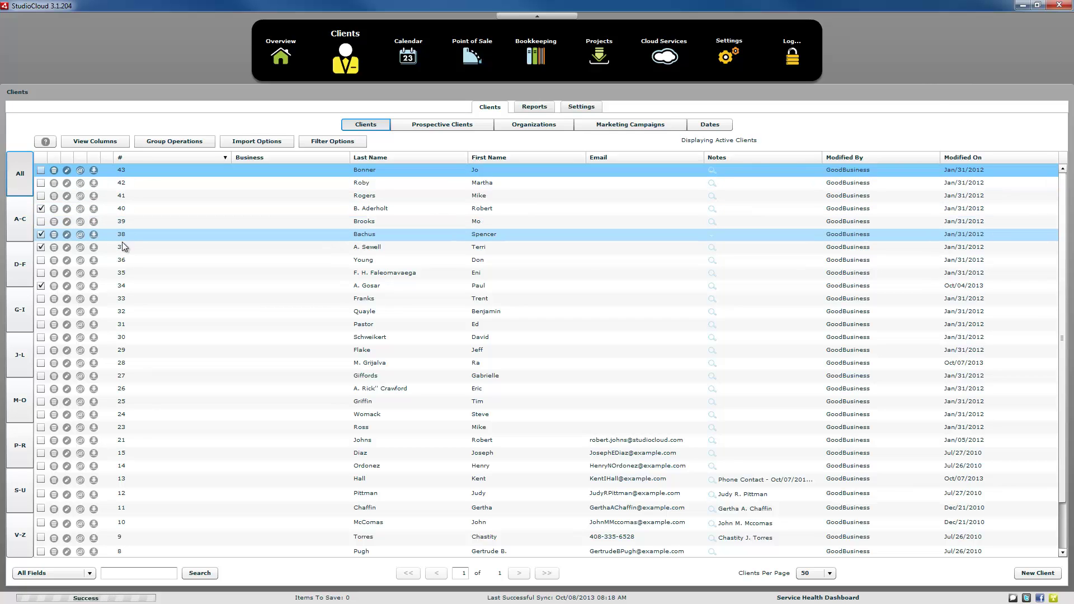
left_click(169, 143)
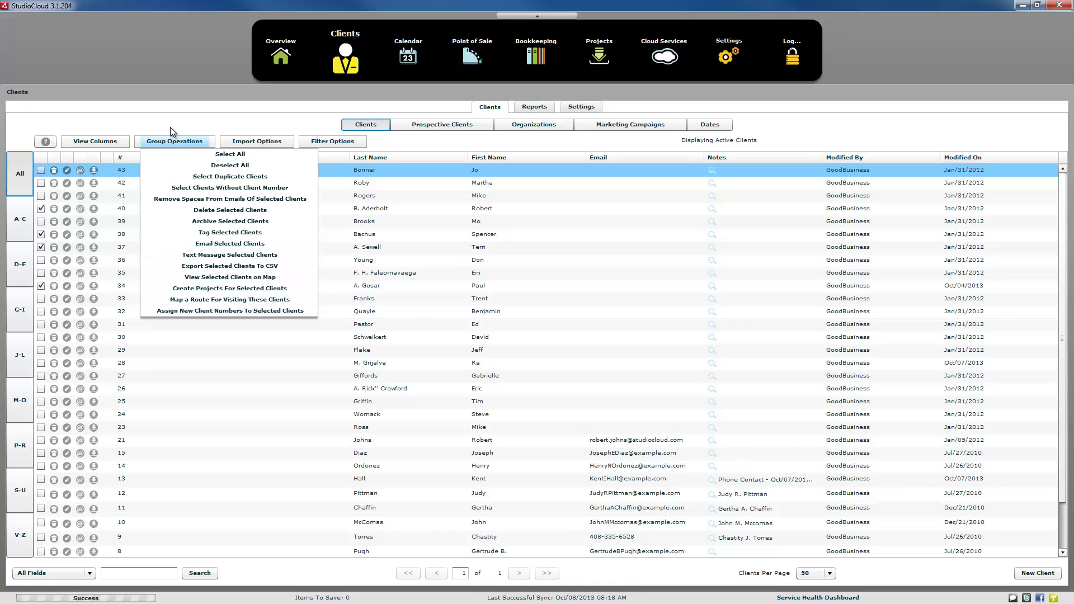
- Close the bulk actions list and dismiss the top client's Communicate With Client window unused
left_click(170, 124)
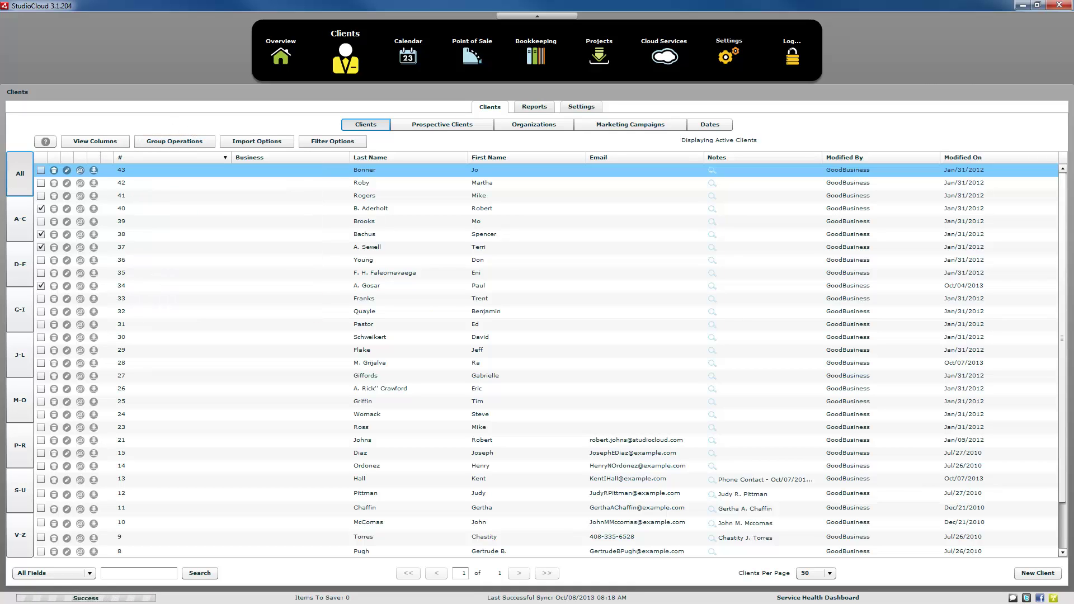
left_click(56, 175)
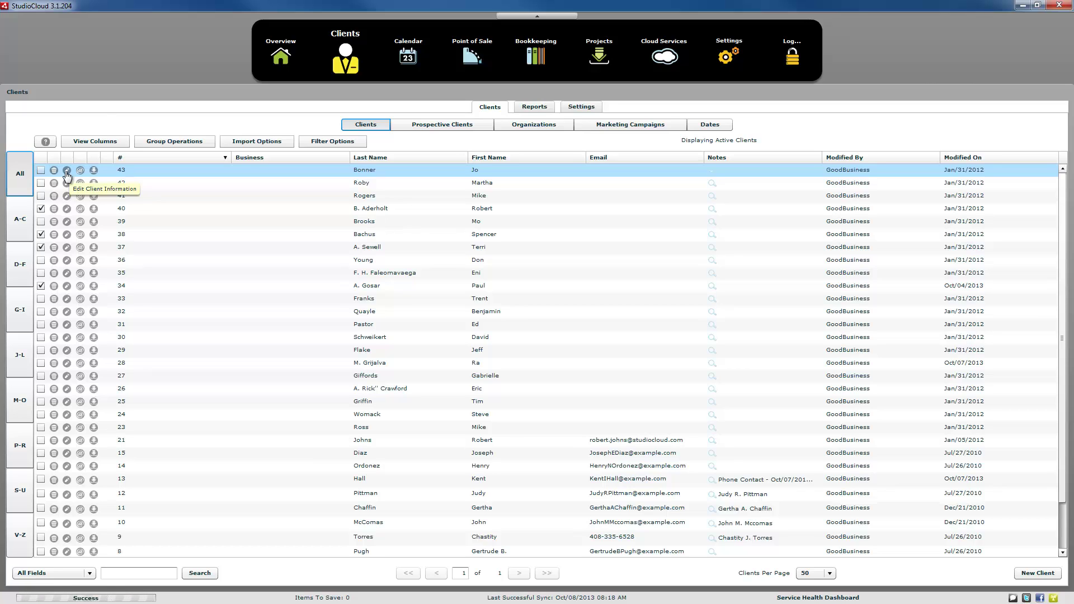
left_click(67, 175)
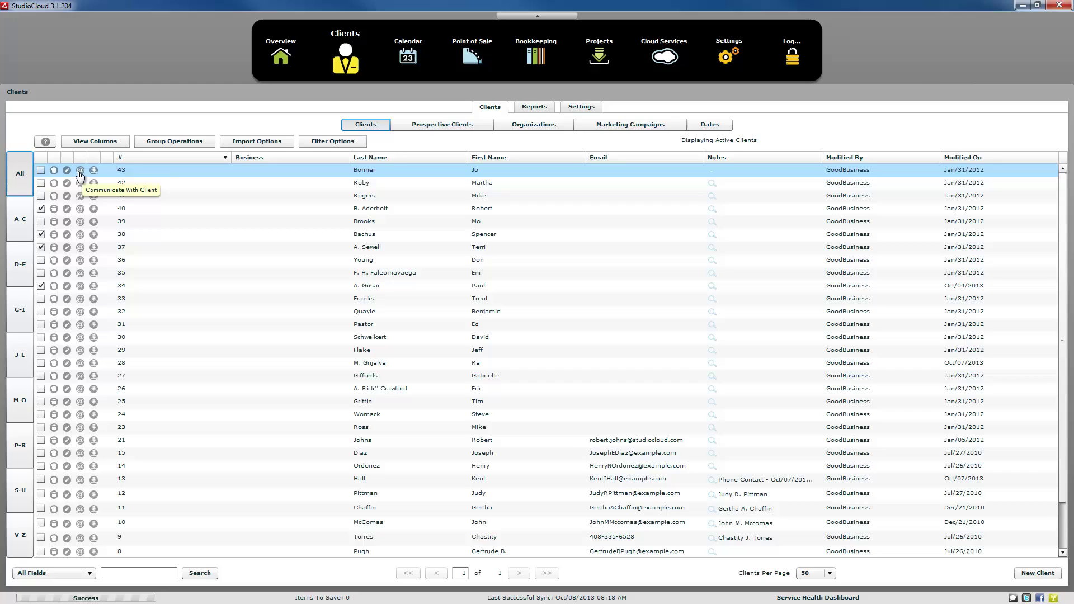
left_click(79, 171)
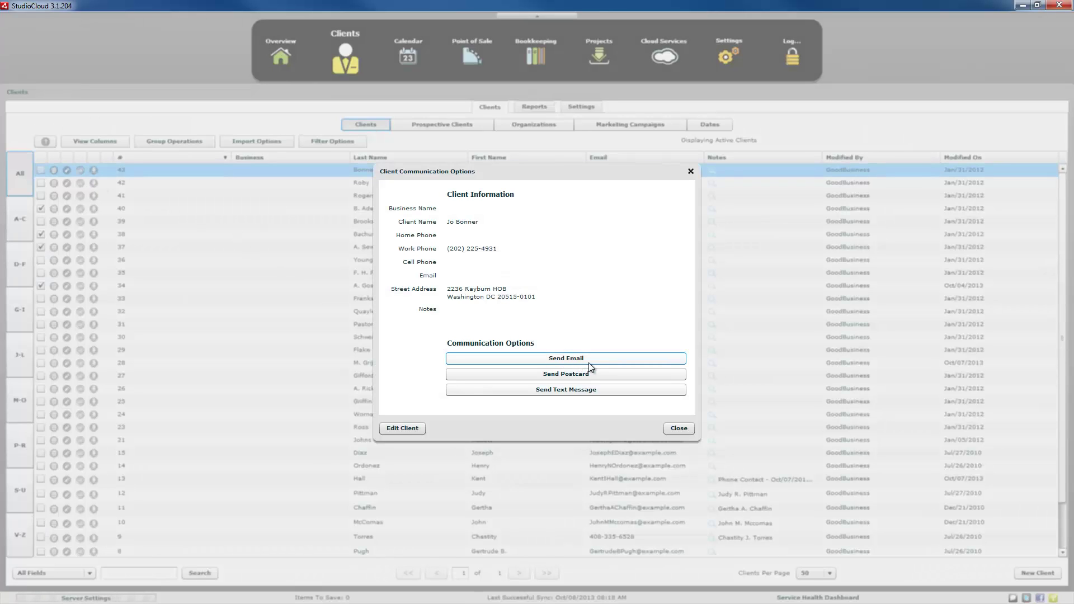
left_click(690, 171)
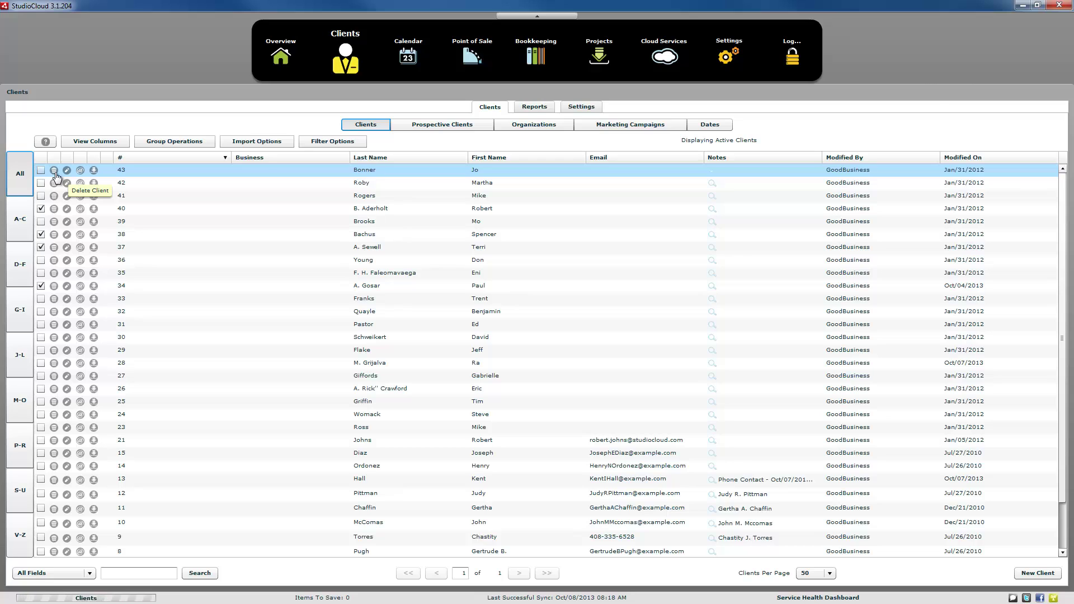
- In Filter Options, check Show Archived Clients and uncheck Show Active Clients
left_click(330, 144)
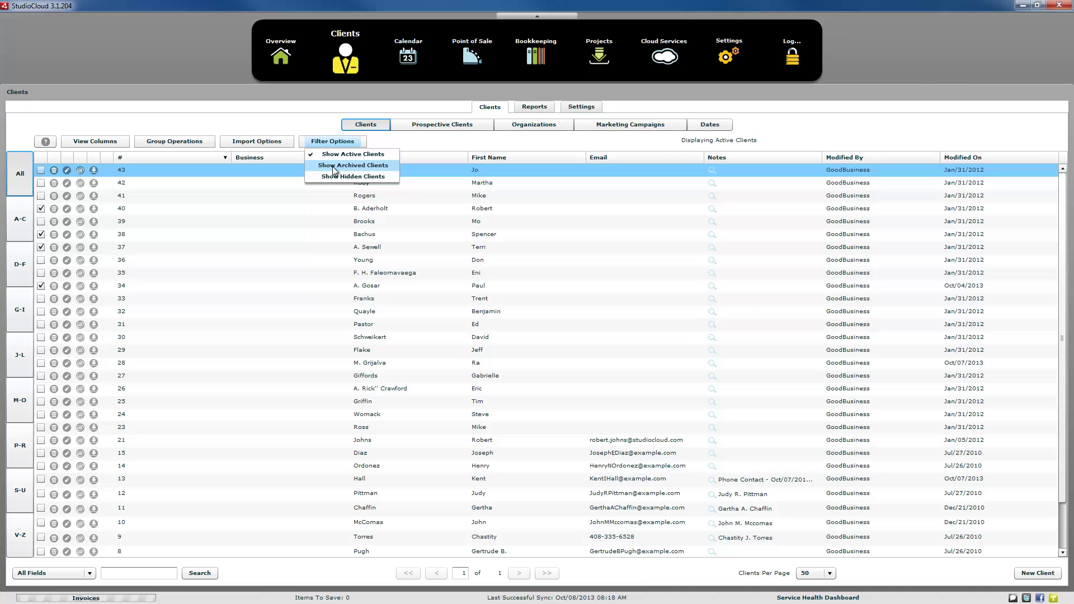
left_click(336, 167)
left_click(331, 142)
left_click(325, 156)
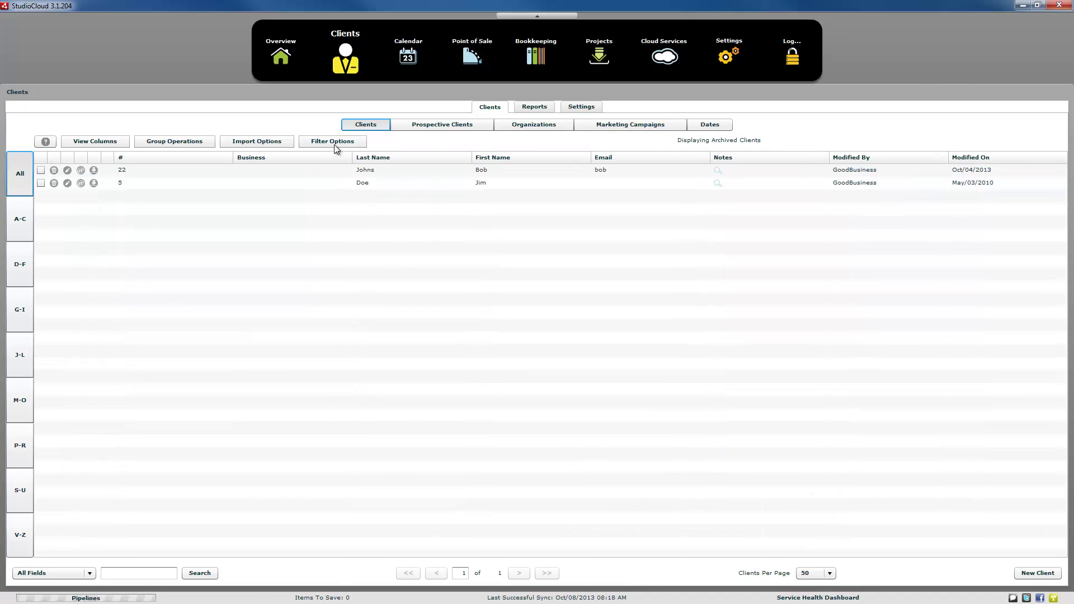
left_click(330, 141)
left_click(331, 143)
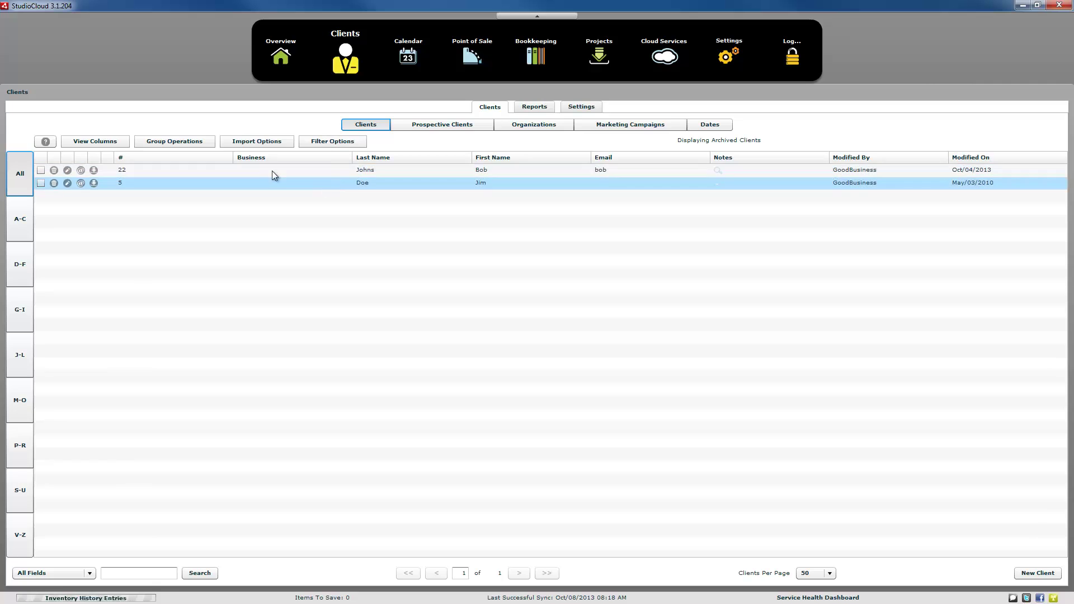
- View archived client 5's Edit Client archive and listing options, then close without saving
left_click(187, 142)
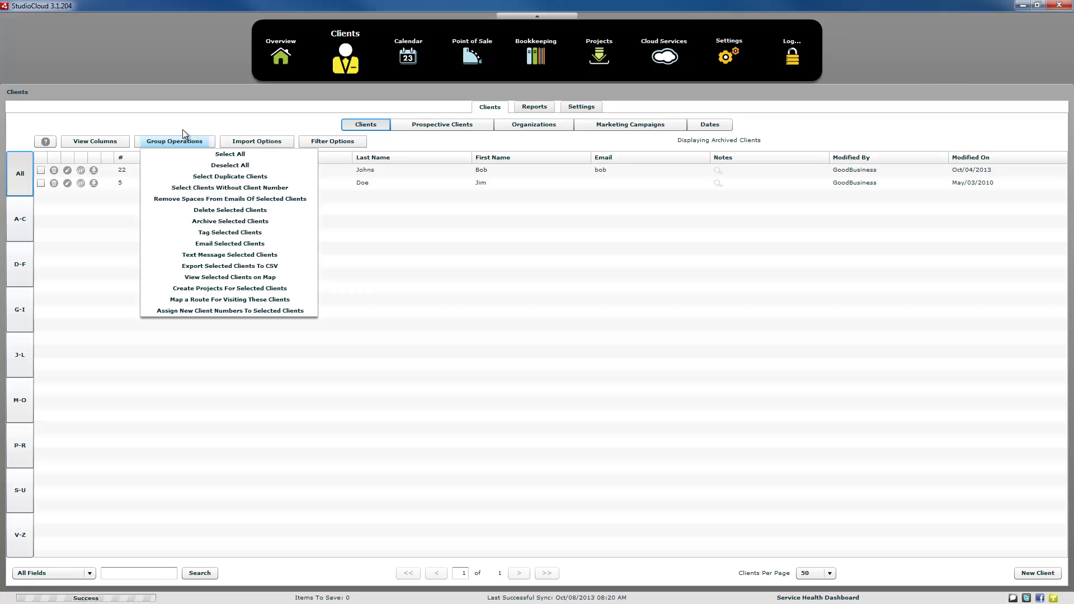
left_click(183, 129)
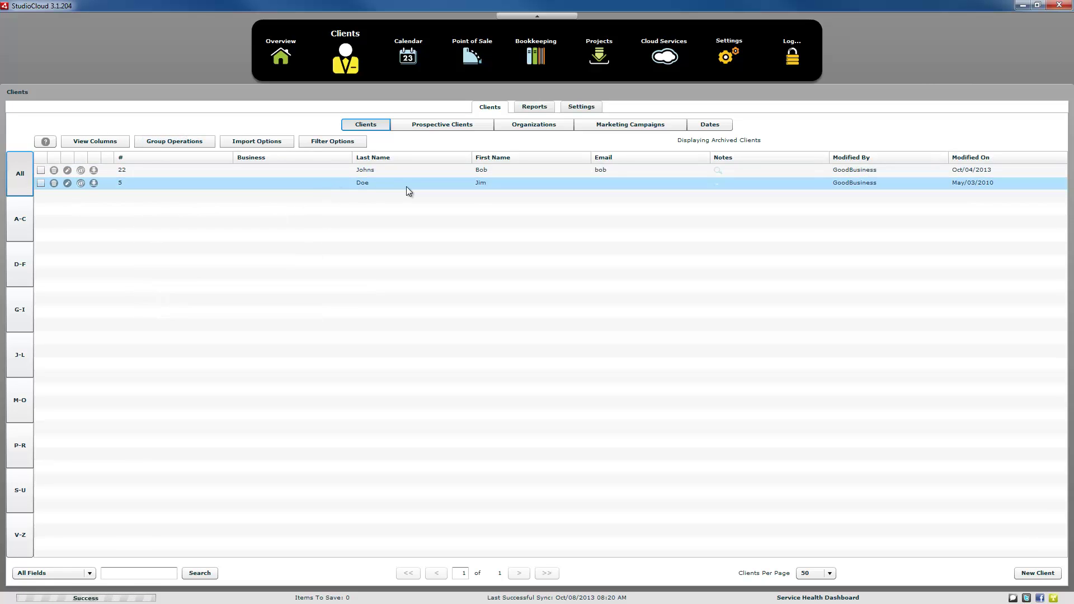
left_click(67, 183)
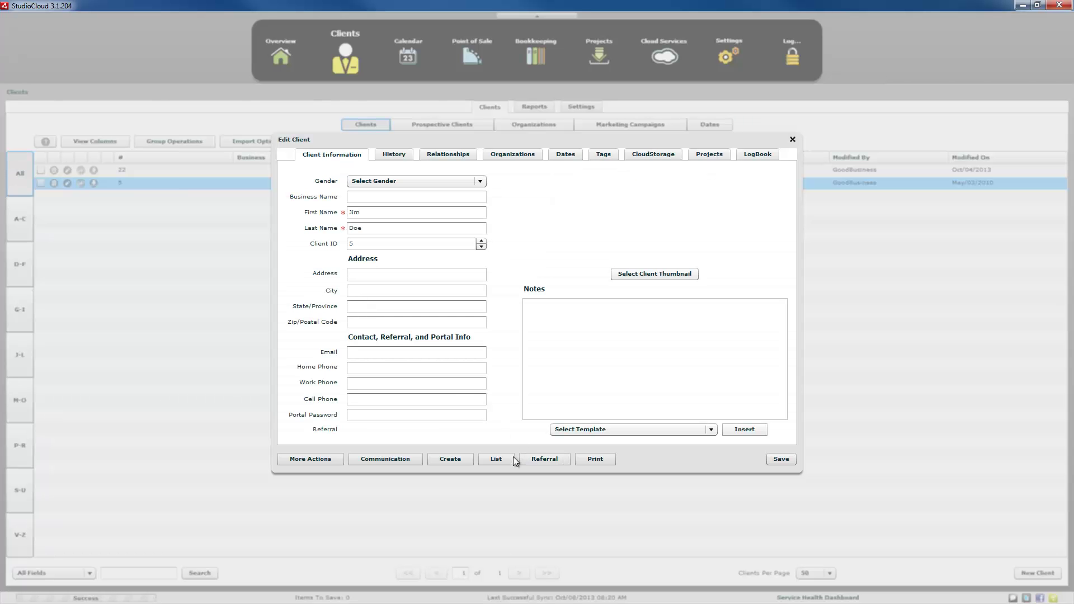
left_click(498, 459)
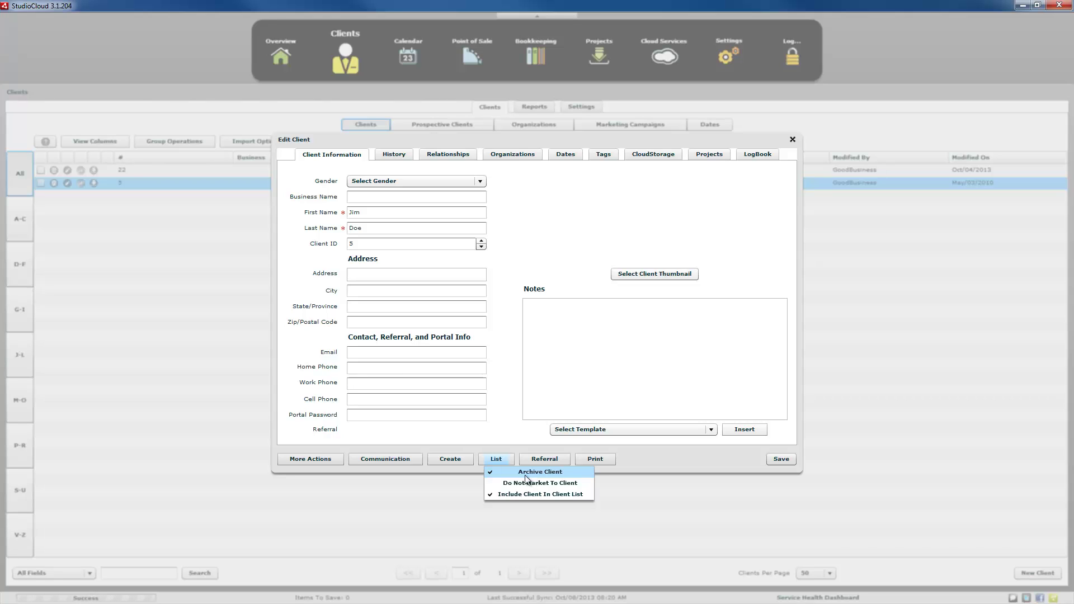
left_click(793, 140)
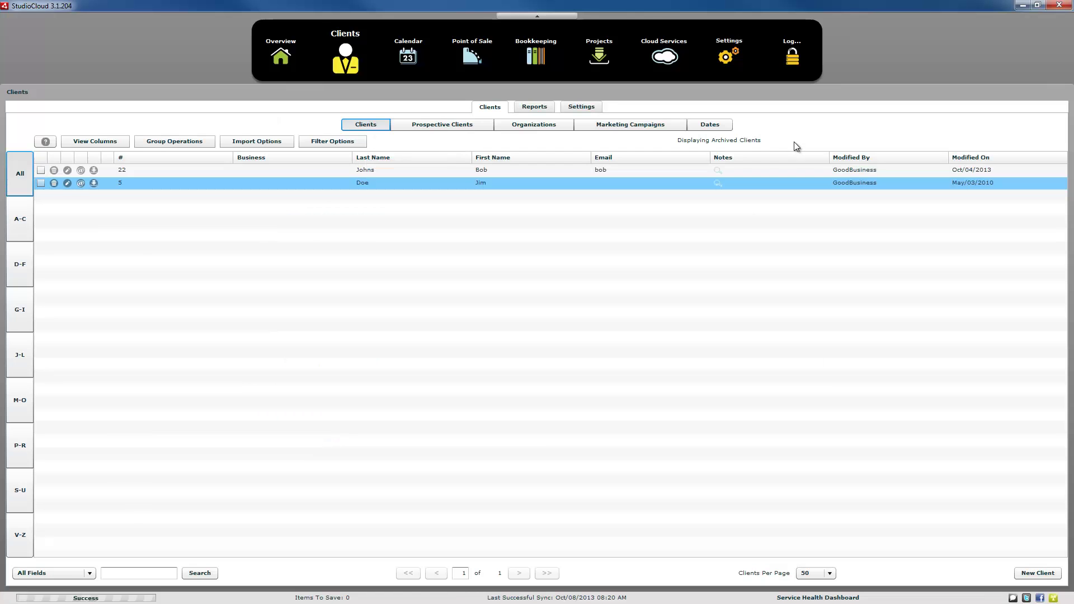
- Check Show Hidden Clients and Show Active Clients, then uncheck Show Archived Clients in Filter Options
left_click(318, 143)
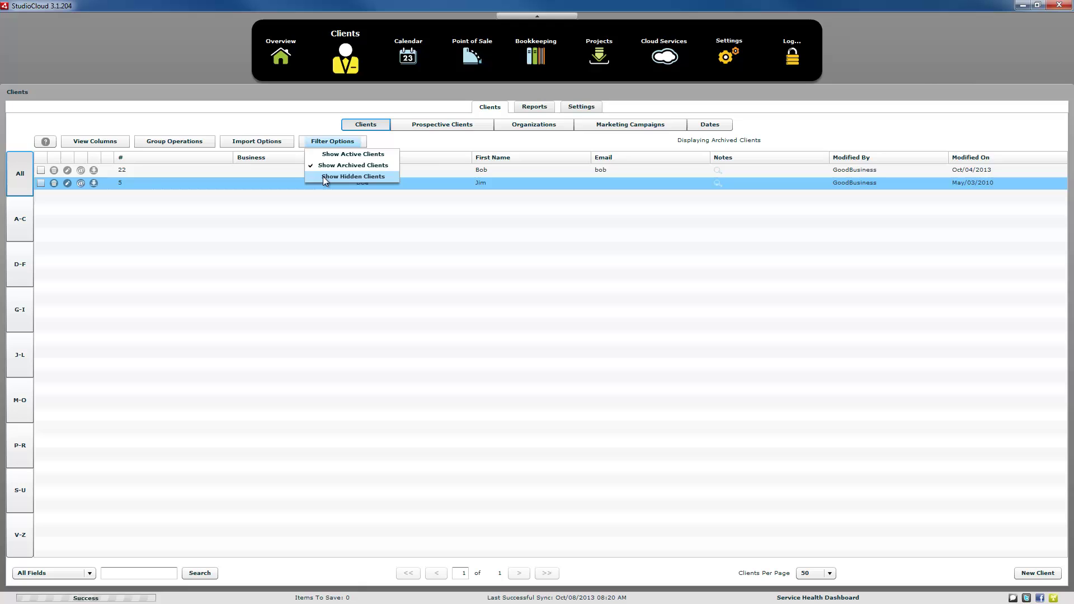
left_click(324, 176)
left_click(325, 143)
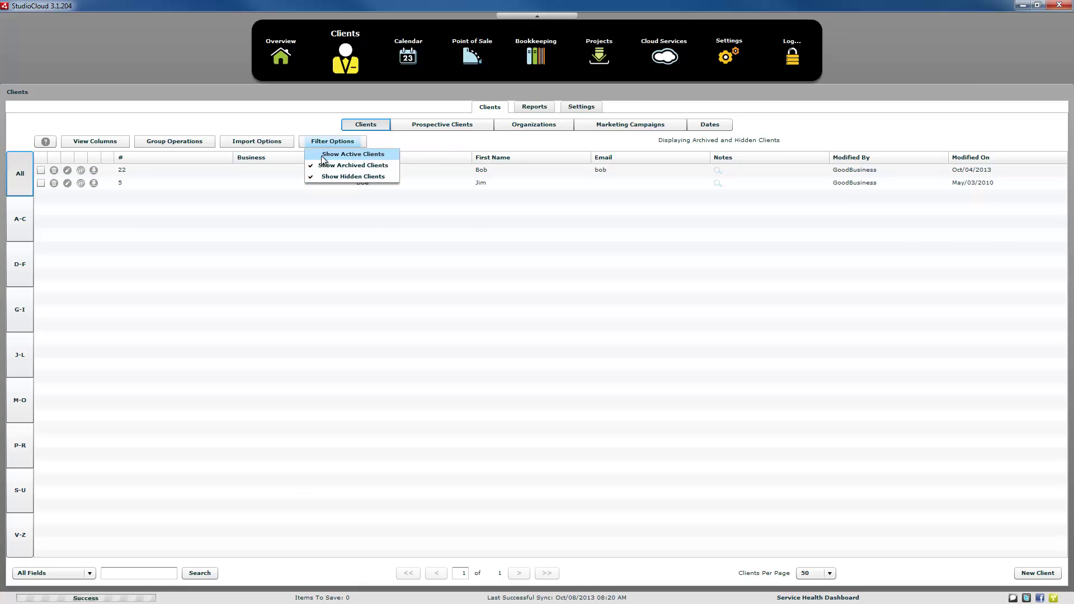
left_click(325, 154)
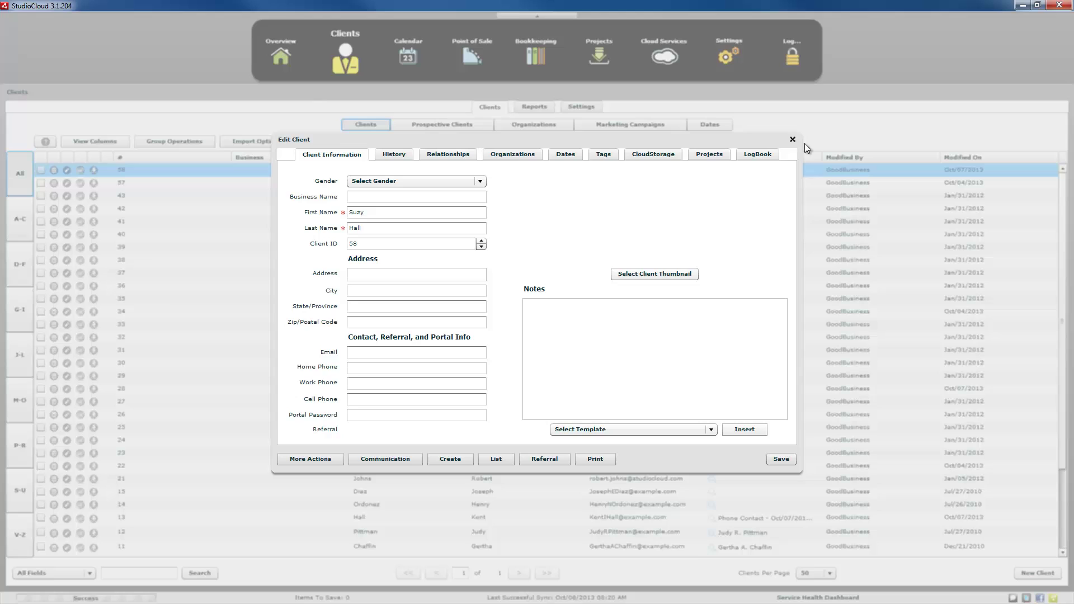
left_click(797, 139)
left_click(358, 142)
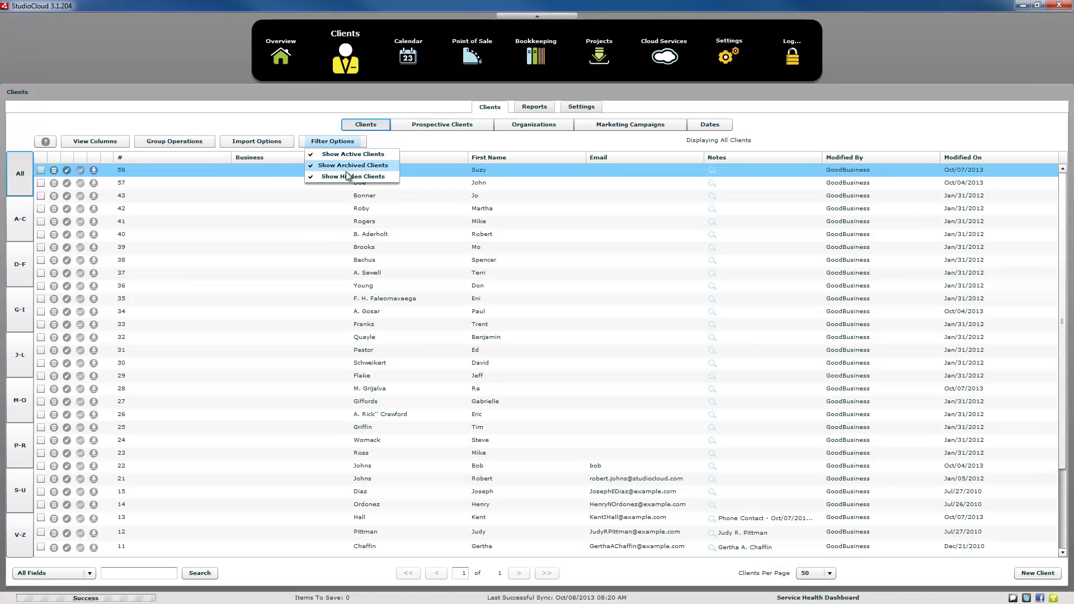
left_click(312, 164)
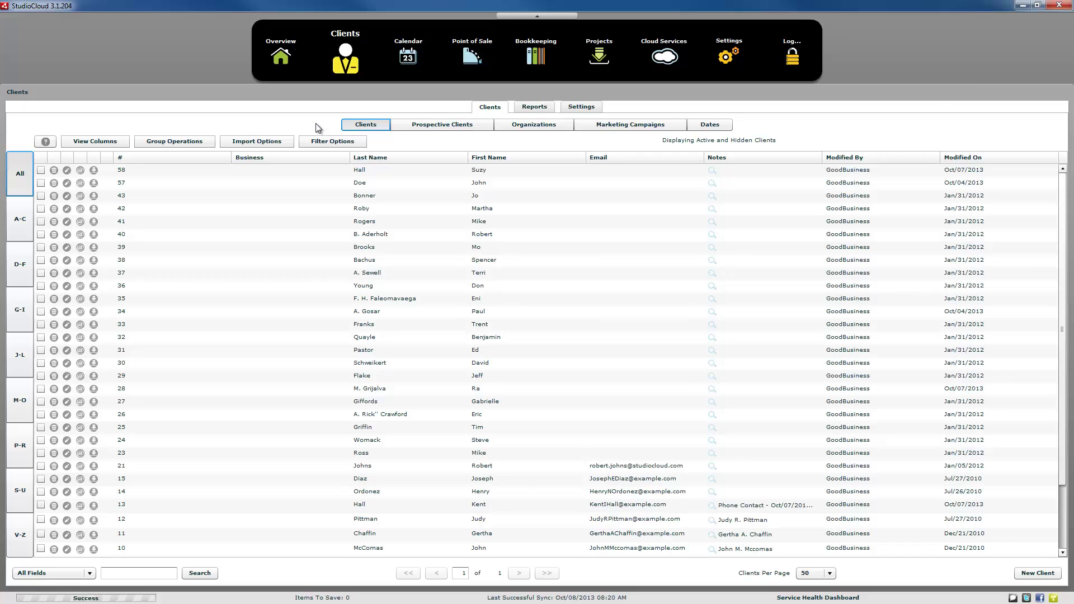
- Toggle Show Archived Clients on and off, then uncheck Show Hidden Clients, leaving active clients only
left_click(323, 142)
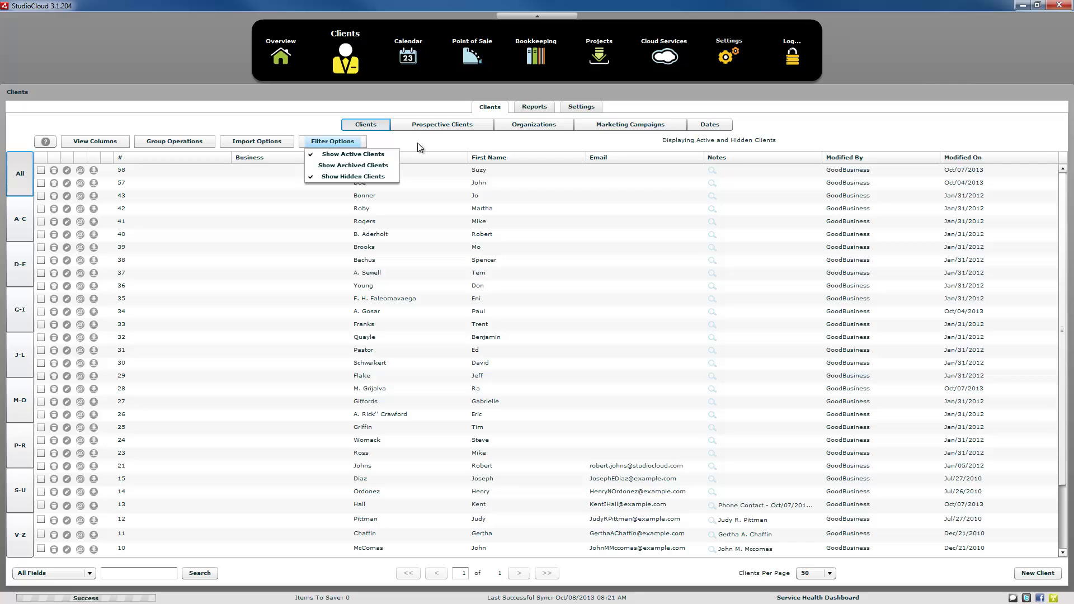
left_click(357, 168)
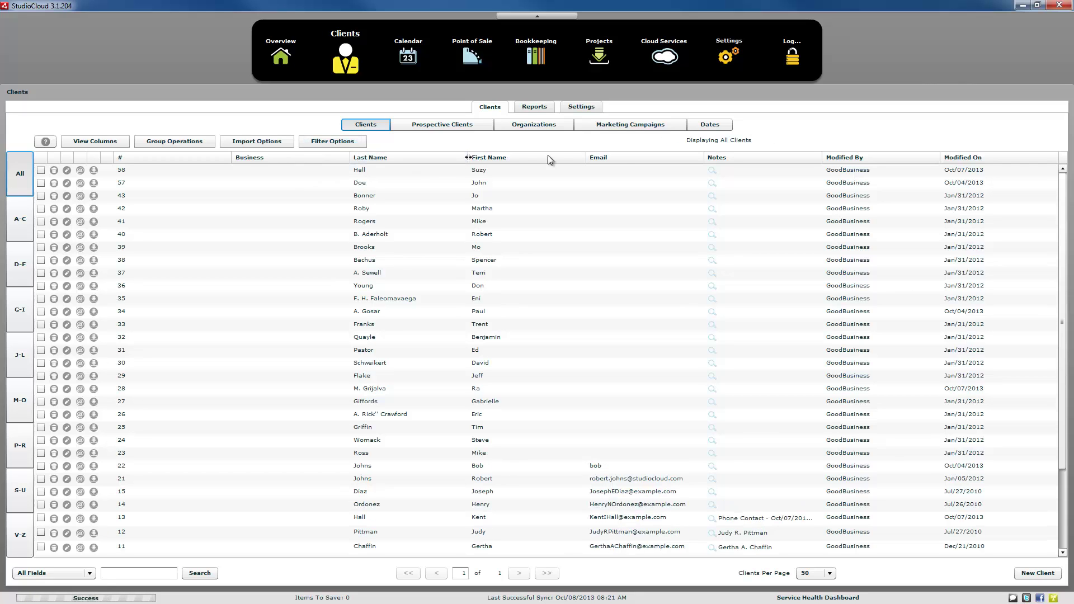
left_click(348, 144)
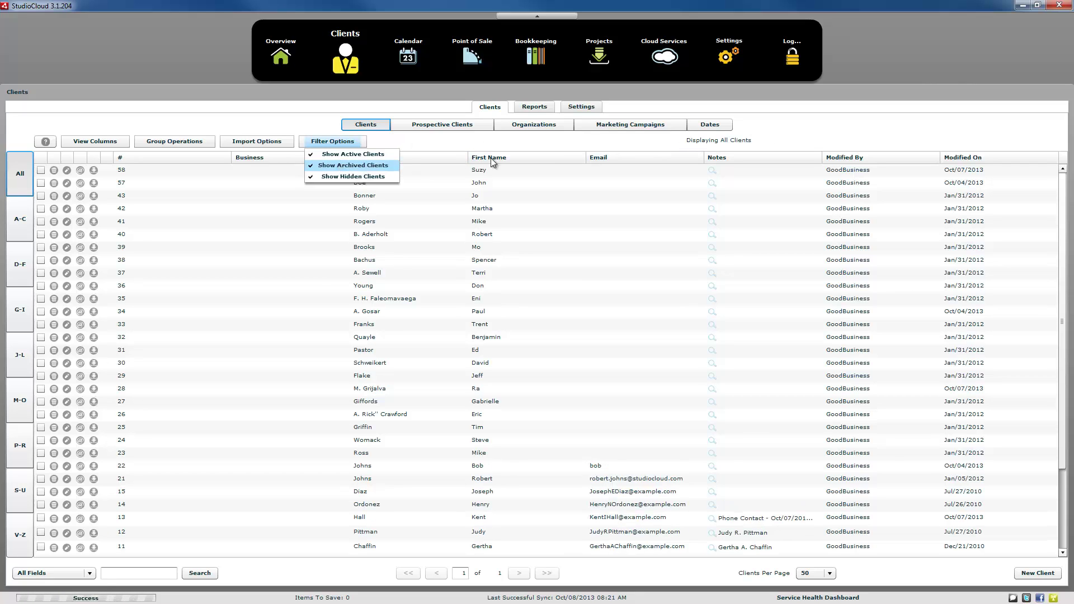
left_click(339, 166)
left_click(336, 145)
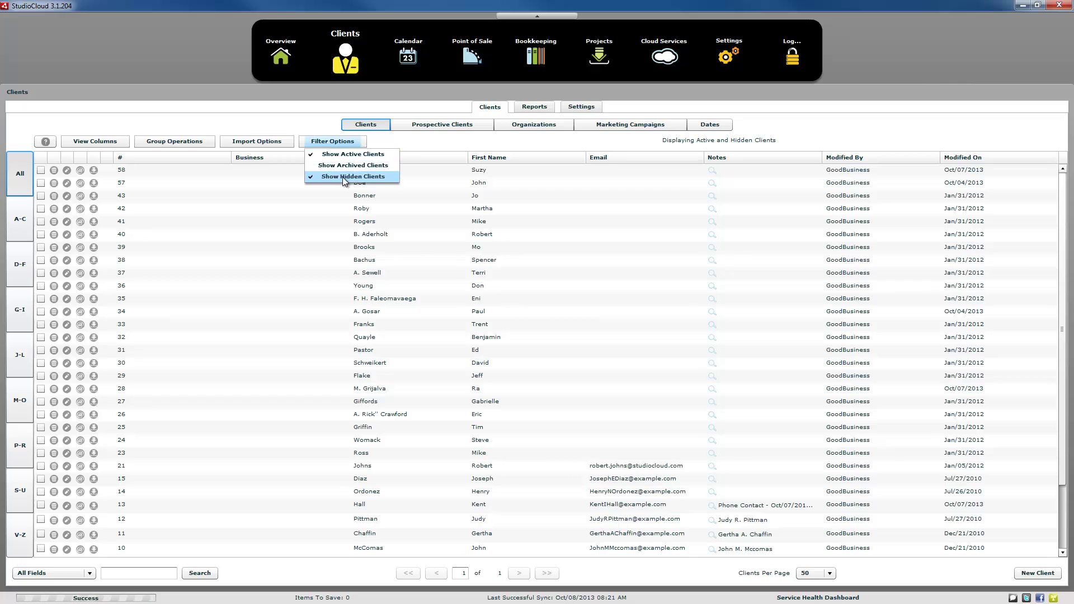
left_click(342, 177)
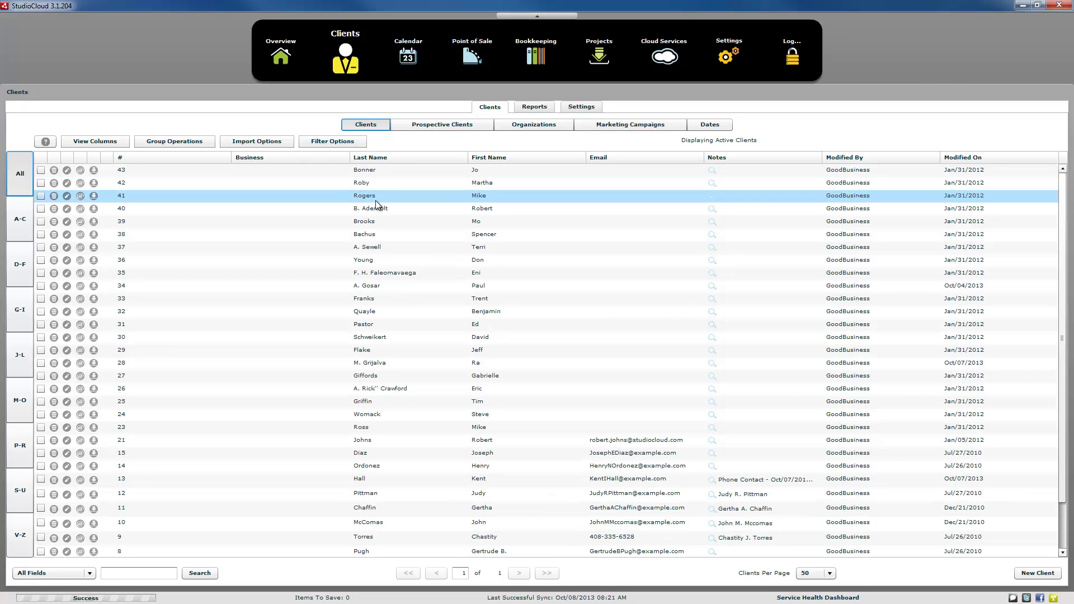